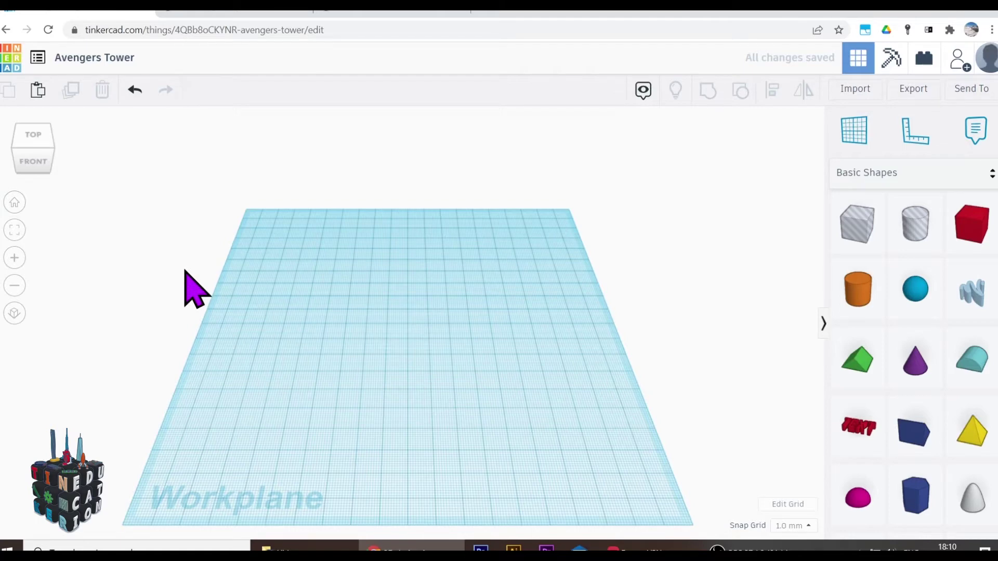
- Examine the two tower reference images in the browser, then return to the Avengers Tower design
left_click(222, 11)
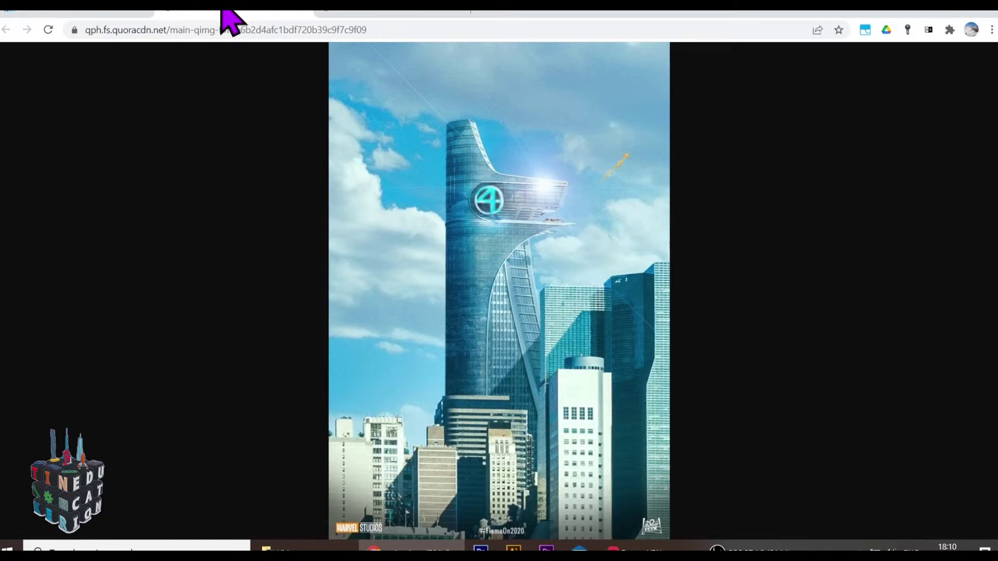
left_click(358, 11)
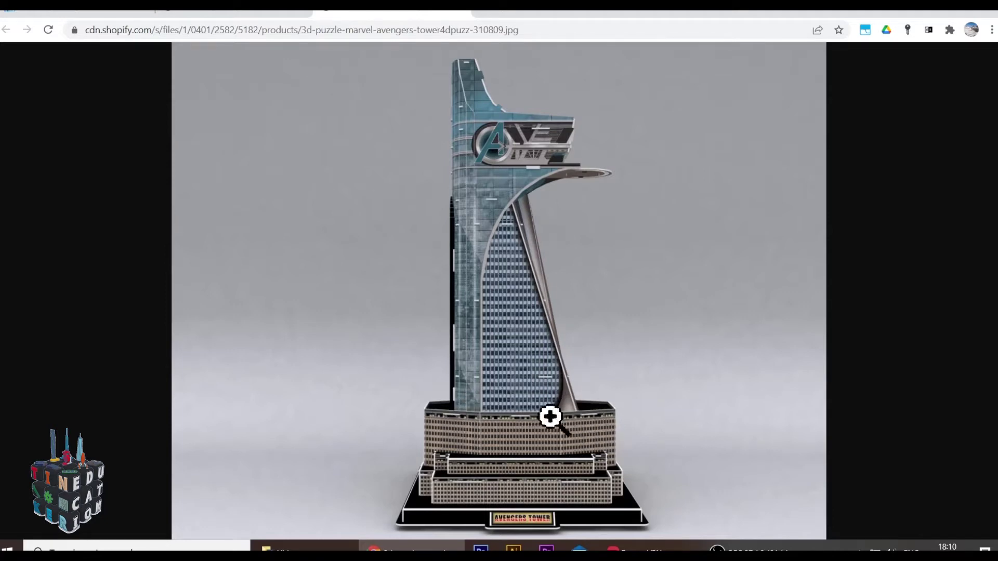
left_click(110, 10)
- Add a box to the middle of the workplane and size its footprint to 100 by 50 mm
left_click_drag(969, 239, 517, 372)
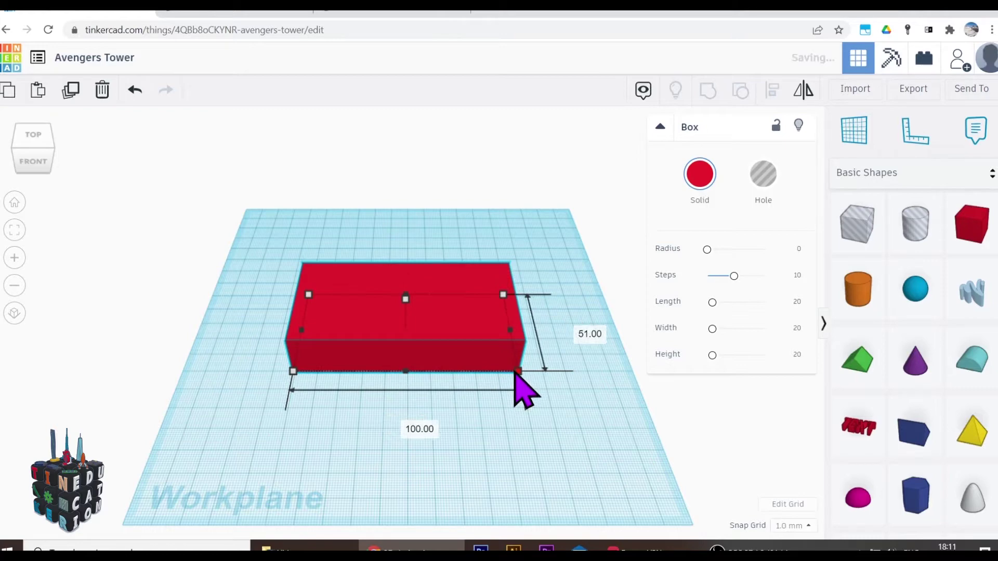
left_click(567, 330)
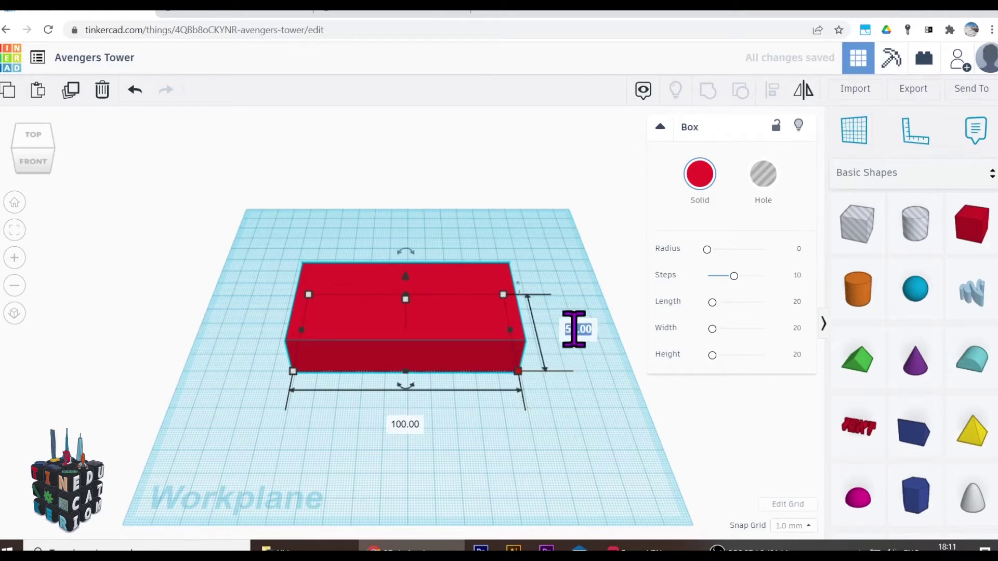
type("50")
key("Return")
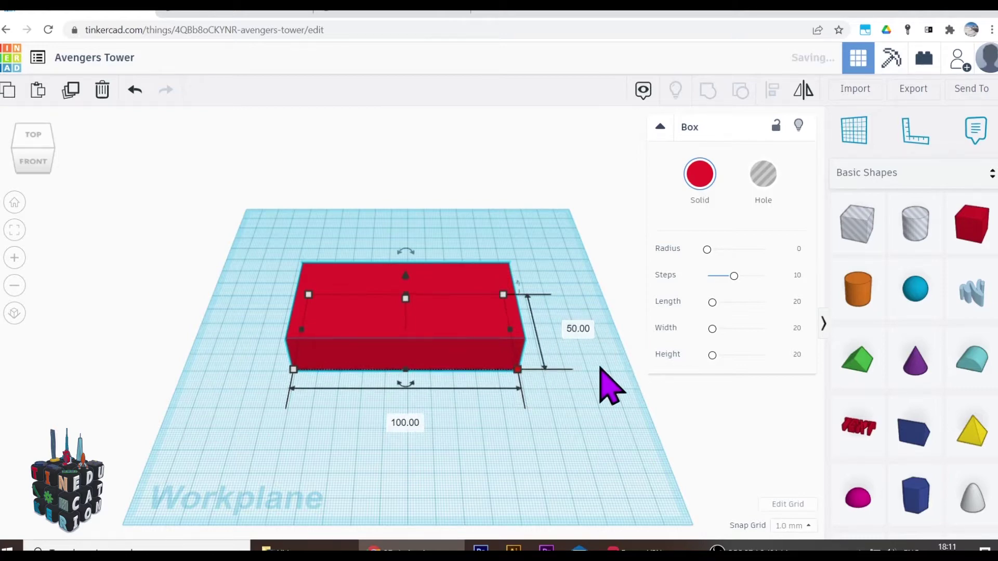
- Duplicate the box, resize the copy to about 80 by 51 mm and shift it several millimetres forward and inward
left_click(69, 91)
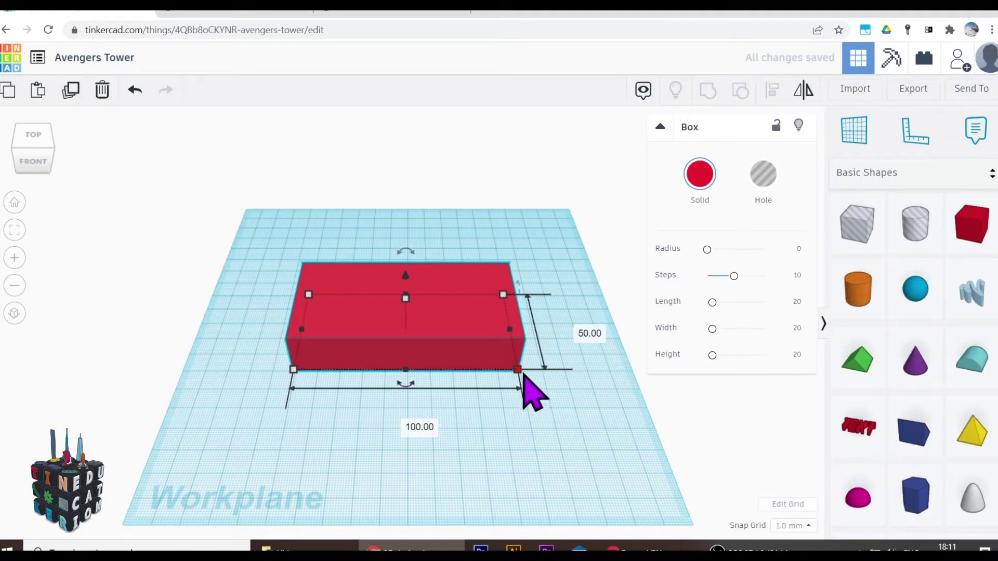
left_click_drag(518, 371, 473, 372)
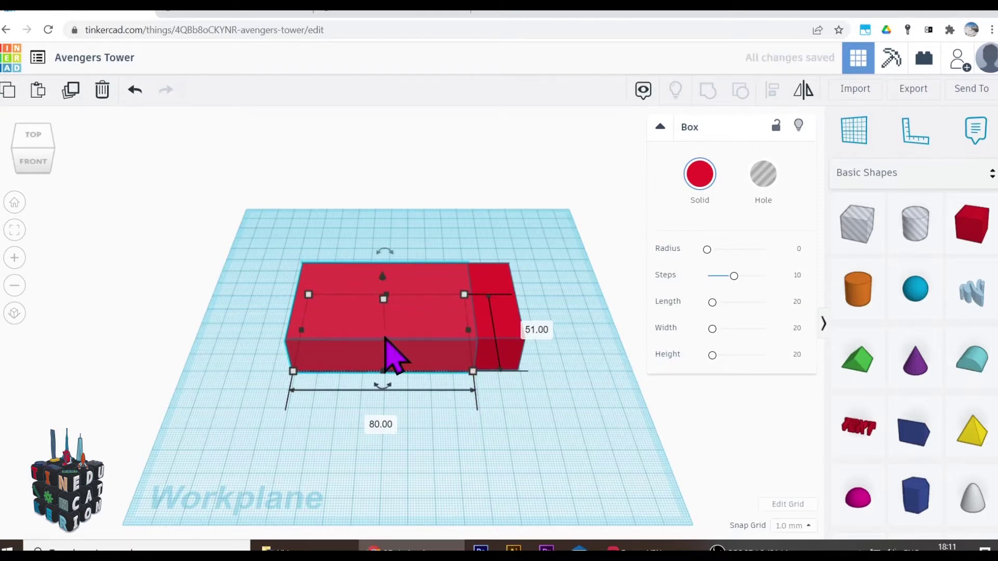
key("Down")
key("Down")
key("Down")
key("Down")
key("Down")
key("Right")
key("Right")
key("Right")
key("Right")
key("Right")
key("Right")
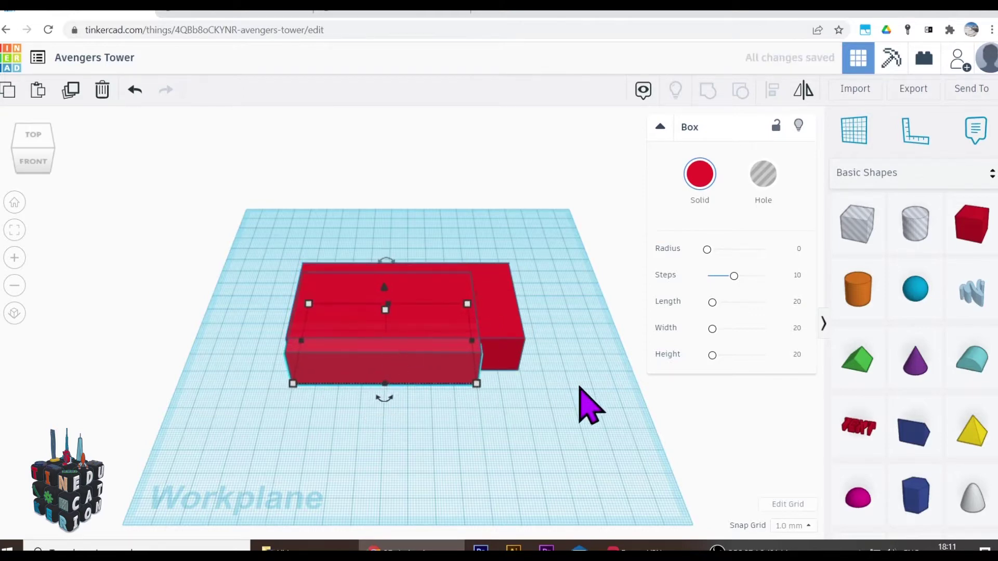
key("Down")
- Center the two boxes on each other along their length and reduce both to a height of 5 mm
left_click_drag(572, 431, 255, 249)
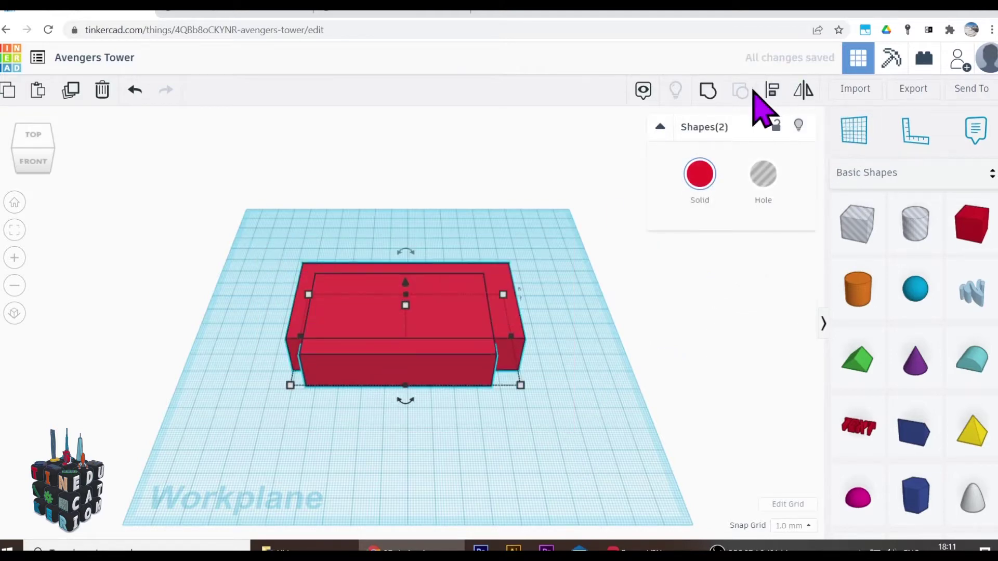
left_click(770, 90)
left_click(403, 402)
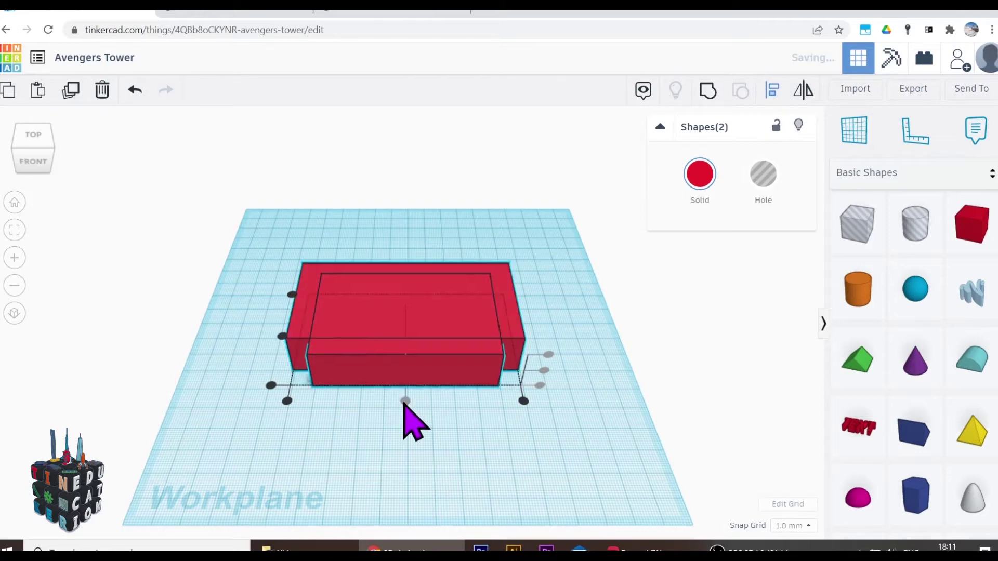
left_click_drag(582, 439, 311, 229)
left_click_drag(406, 306, 407, 331)
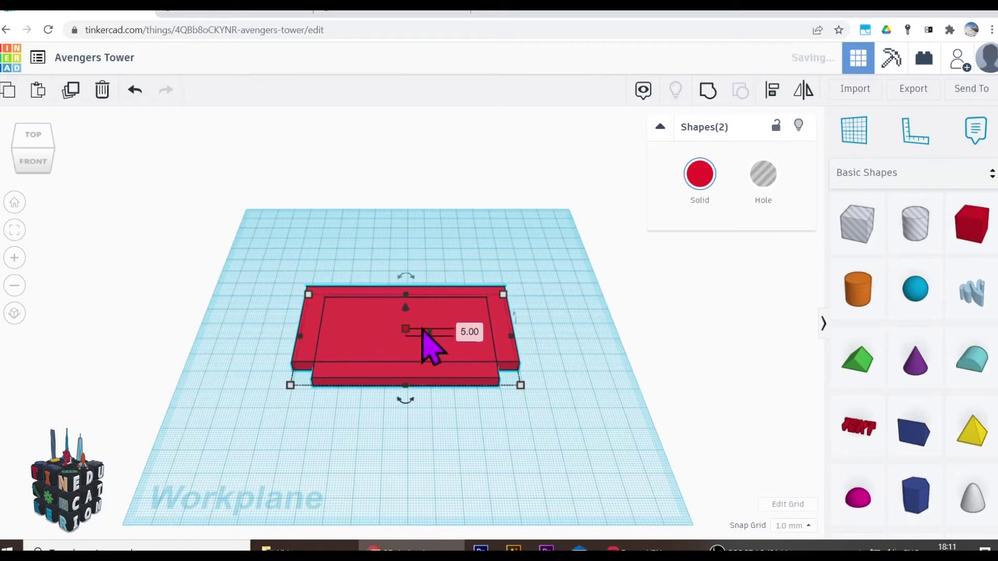
- Colour the two flat boxes dark gray and group them into one base slab
left_click(696, 177)
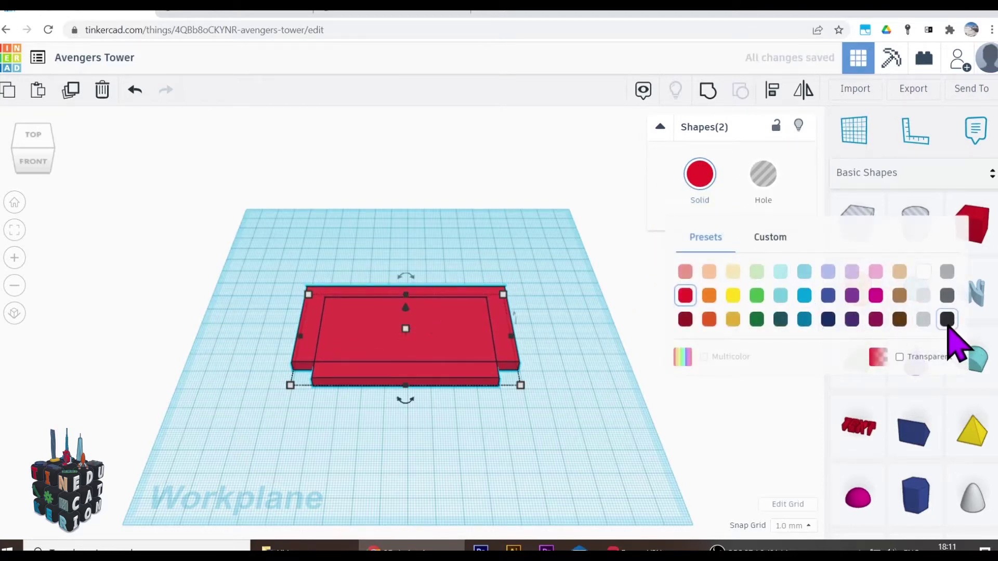
left_click(947, 295)
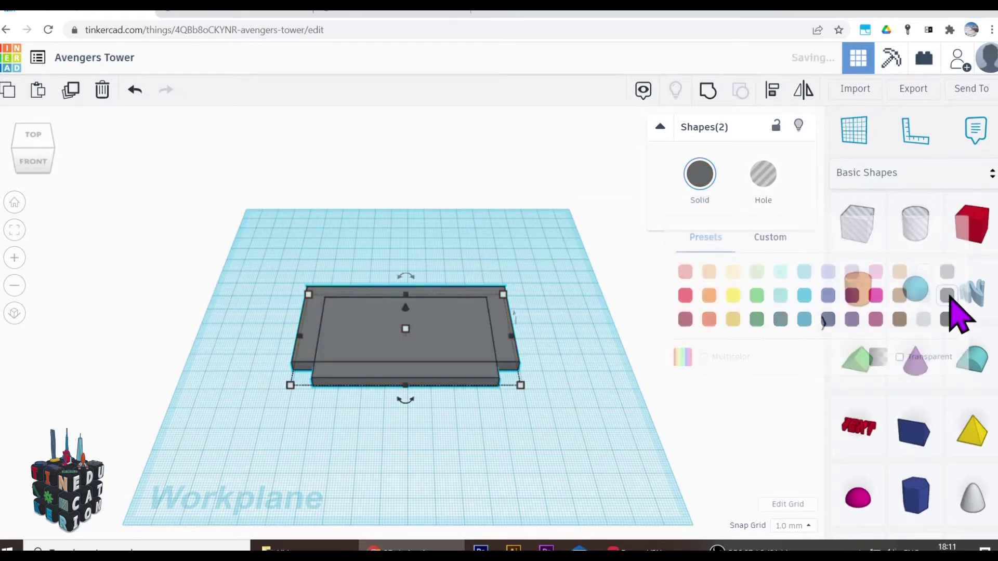
left_click(708, 90)
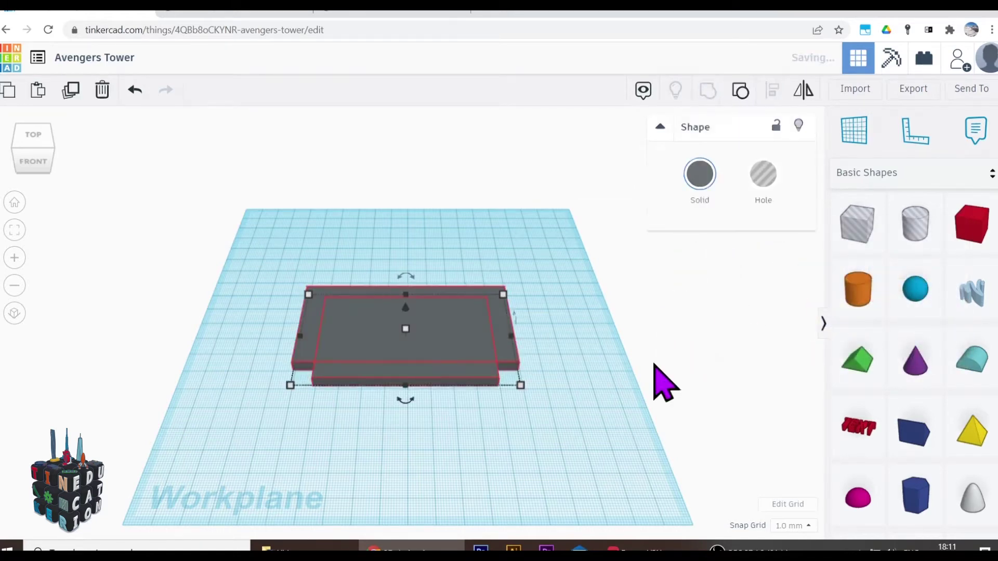
left_click(558, 434)
- Duplicate the base slab, raise the copy 5 mm and shrink it to about 88 by 52 mm as a second tier
left_click(488, 343)
left_click(71, 90)
right_click_drag(525, 459, 517, 410)
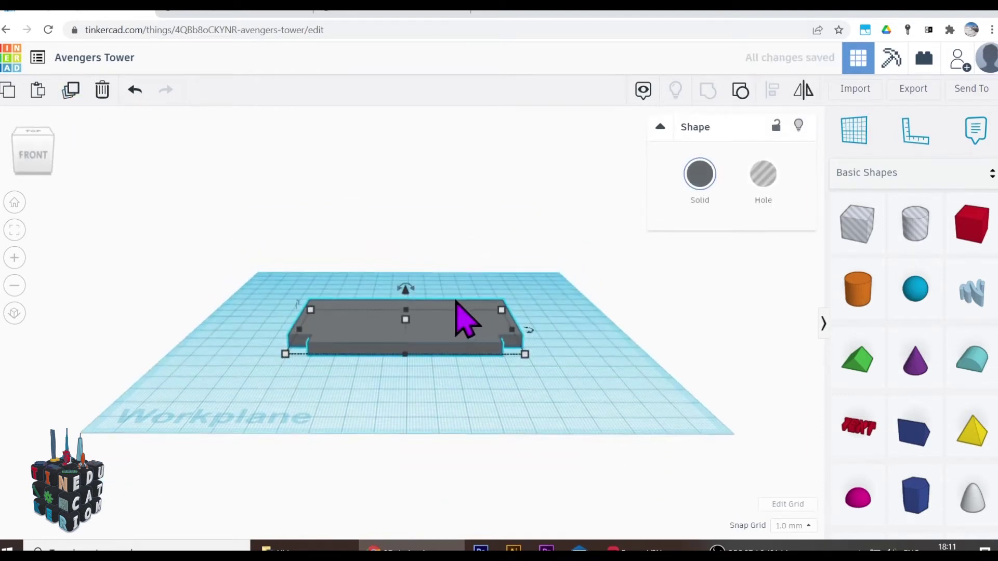
left_click_drag(404, 292, 405, 283)
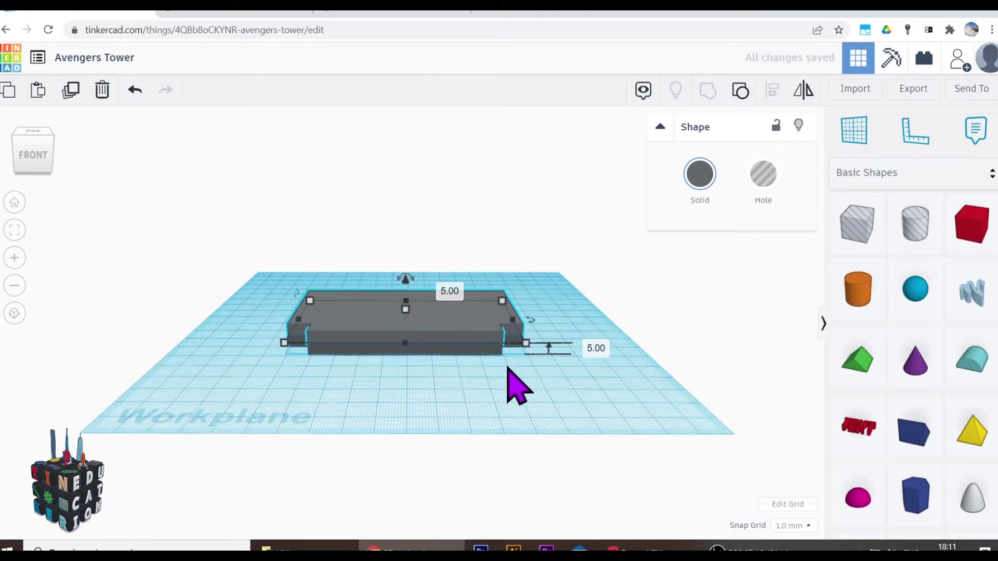
left_click_drag(527, 345, 493, 336)
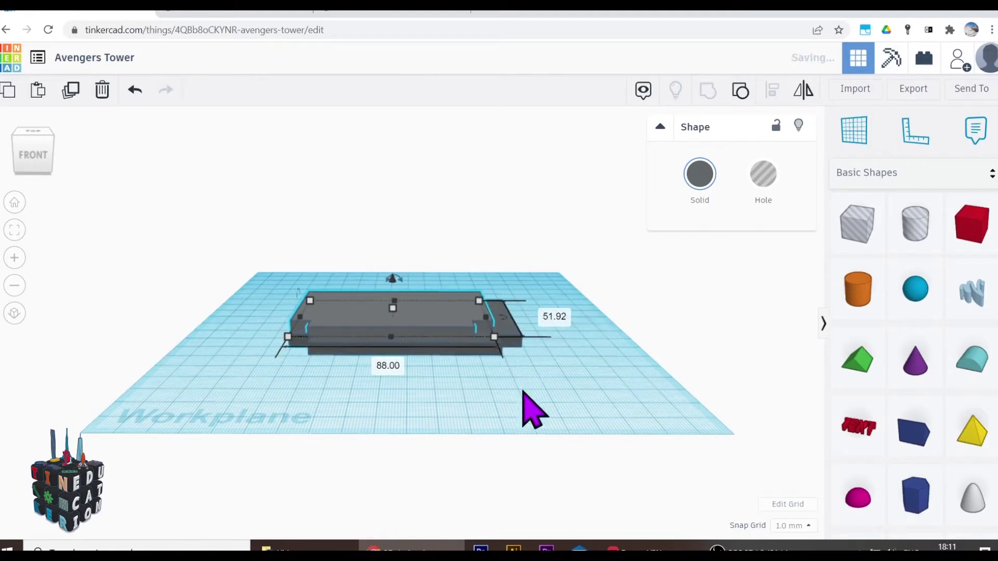
- Center the upper tier on the base slab along its length
left_click(573, 407)
right_click_drag(572, 408, 568, 434)
left_click_drag(568, 434, 283, 234)
left_click(775, 91)
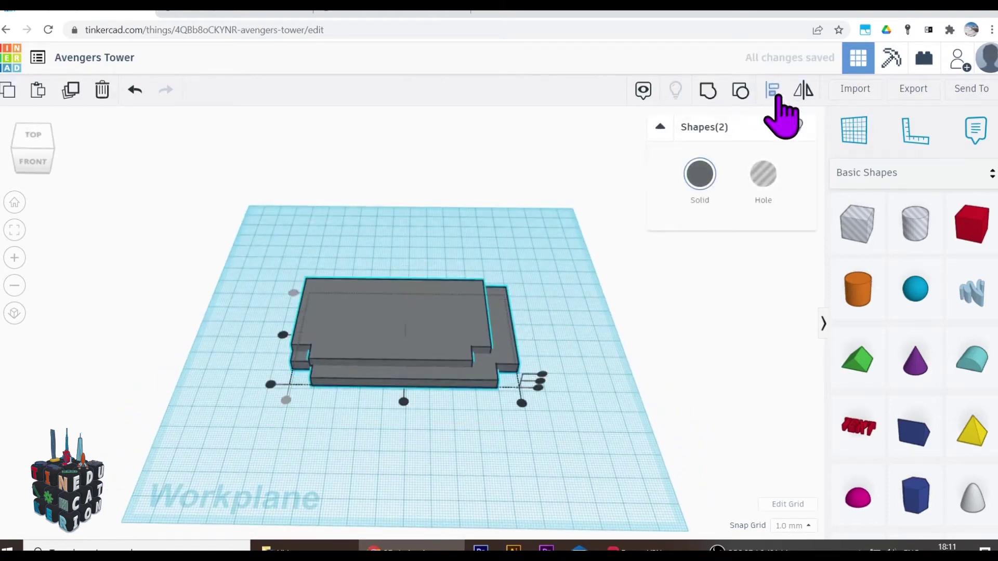
left_click(403, 401)
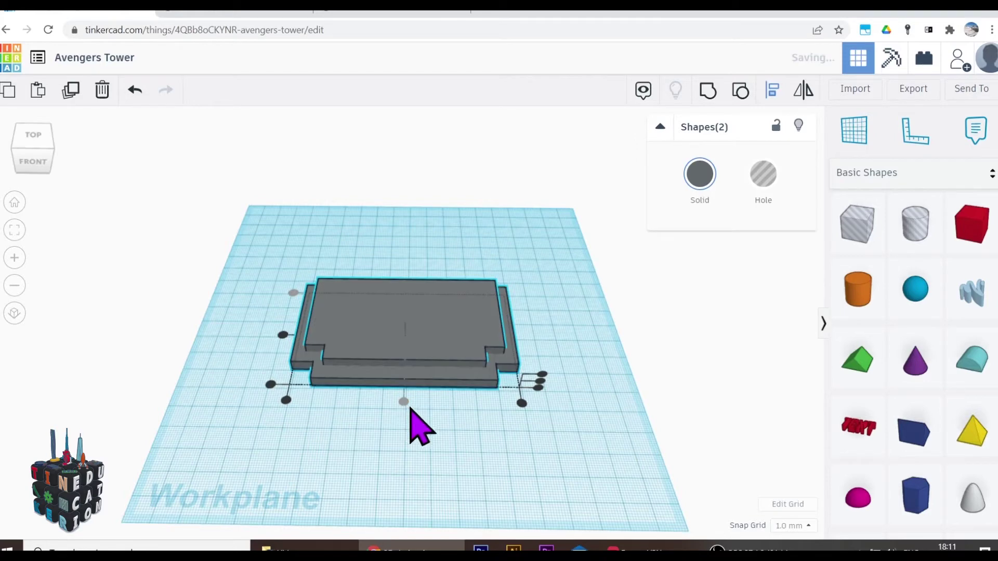
left_click(483, 450)
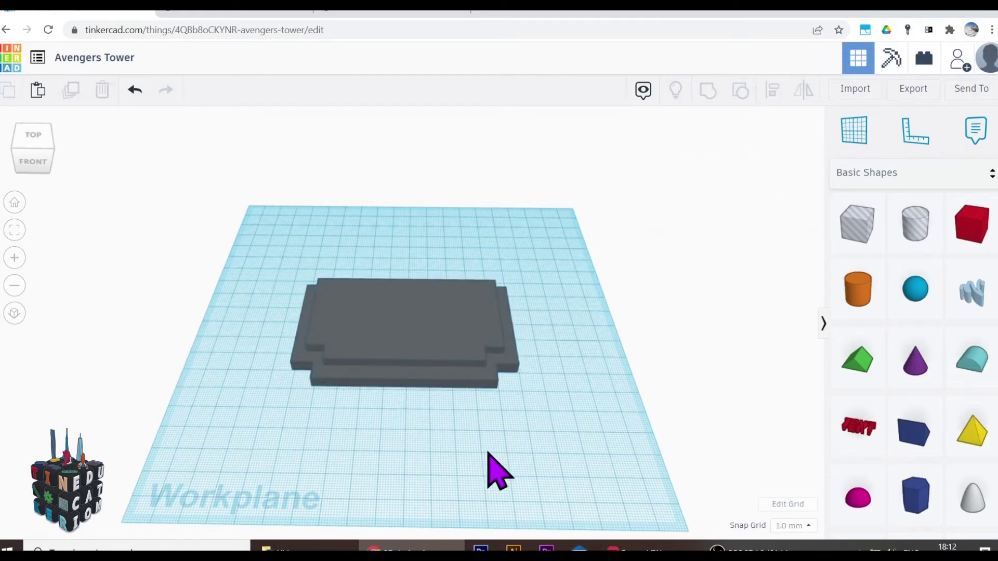
- Add a polygon in front of the base, set it to 8 sides and rotate it 22.5° on the workplane
left_click_drag(925, 500, 401, 456)
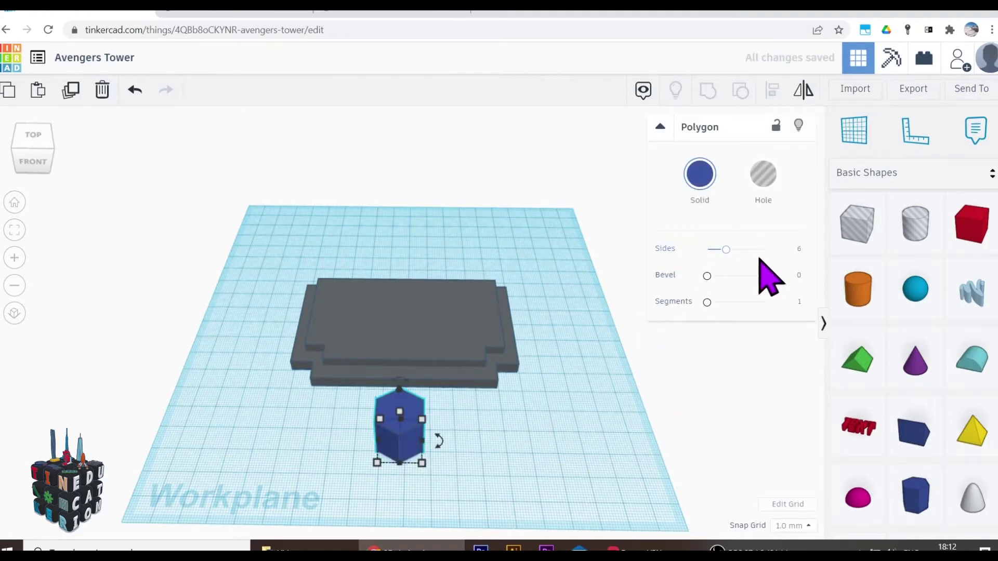
left_click(800, 252)
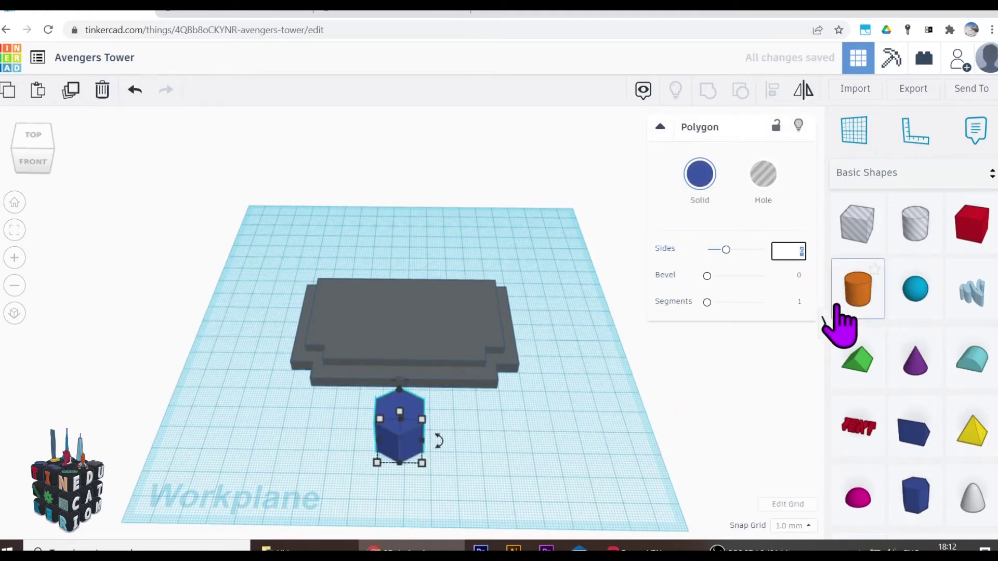
type("8")
key("Return")
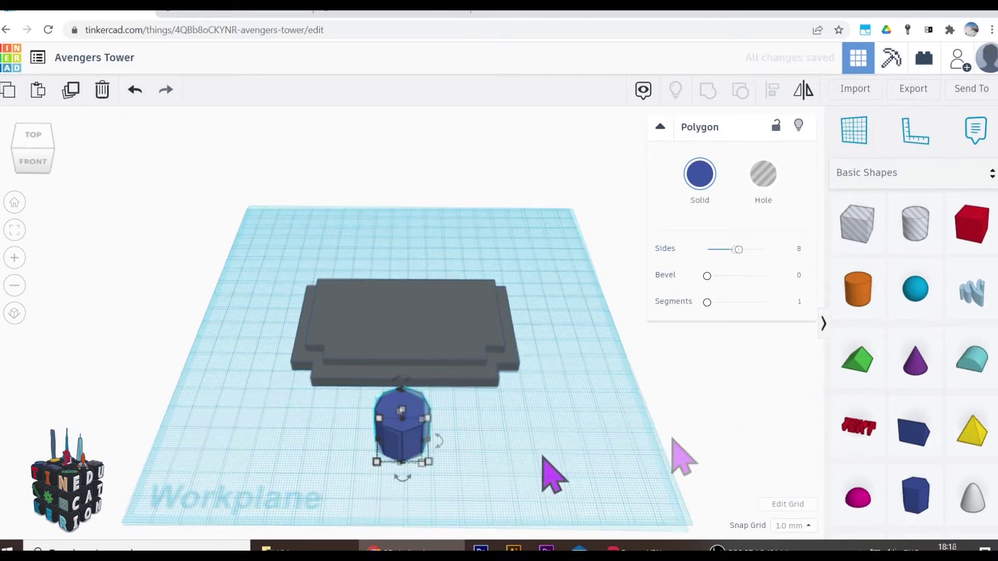
left_click_drag(403, 479, 395, 493)
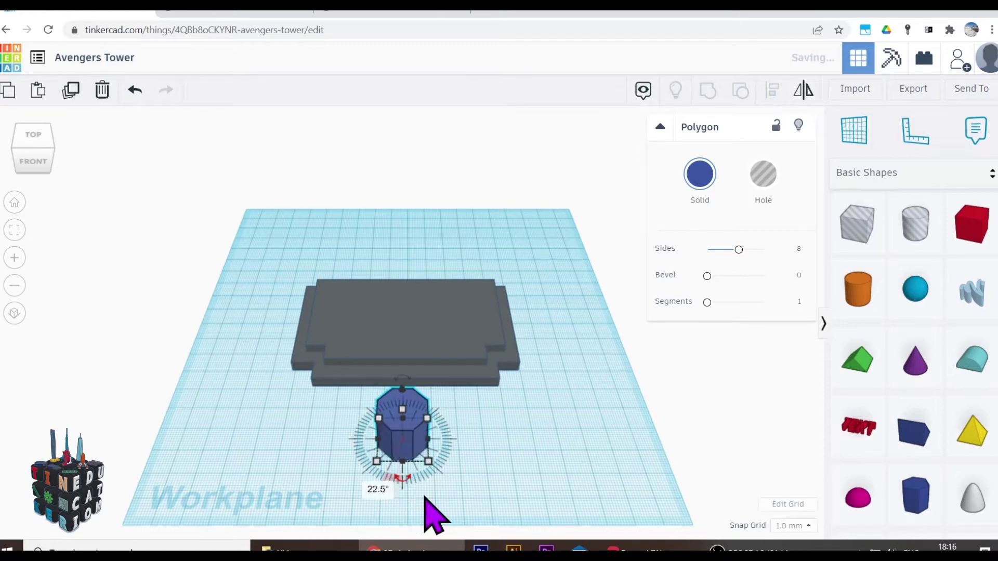
- Place the octagon over the two-tier base and stretch it to about 78 by 43 mm
right_click_drag(500, 476, 507, 507)
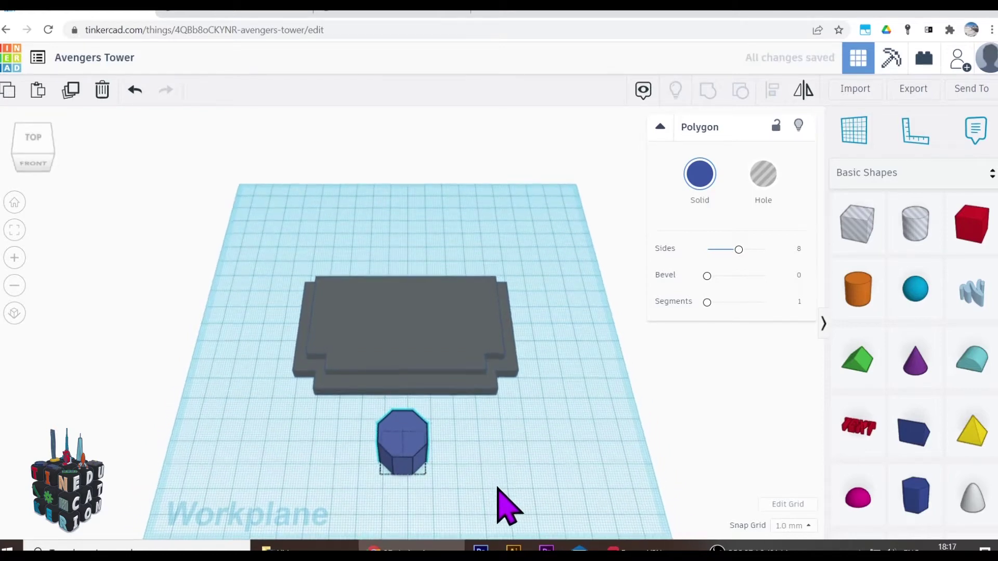
left_click_drag(401, 457, 491, 372)
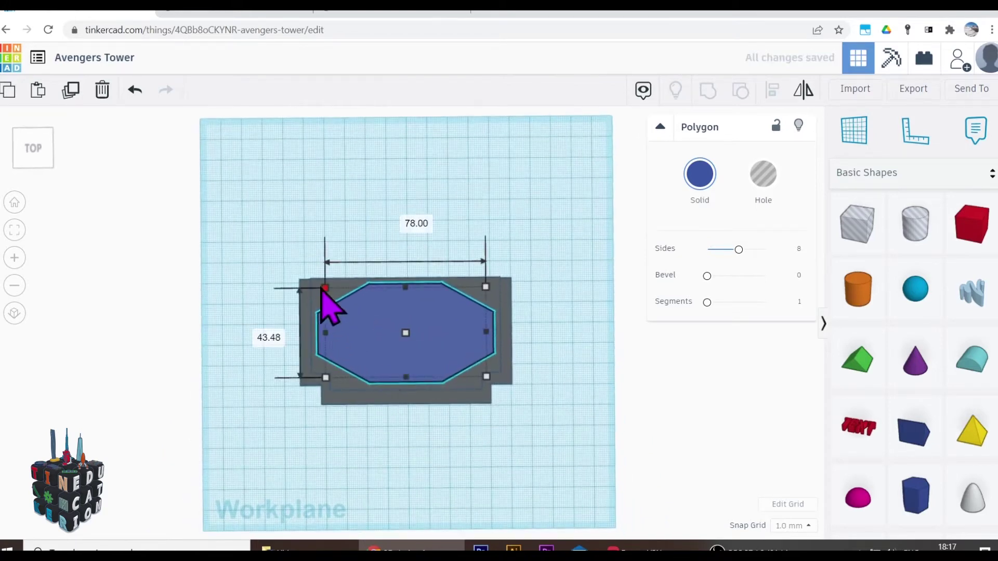
left_click_drag(319, 289, 322, 289)
- Center the octagon and both base tiers on each other along their length
left_click_drag(234, 232, 556, 448)
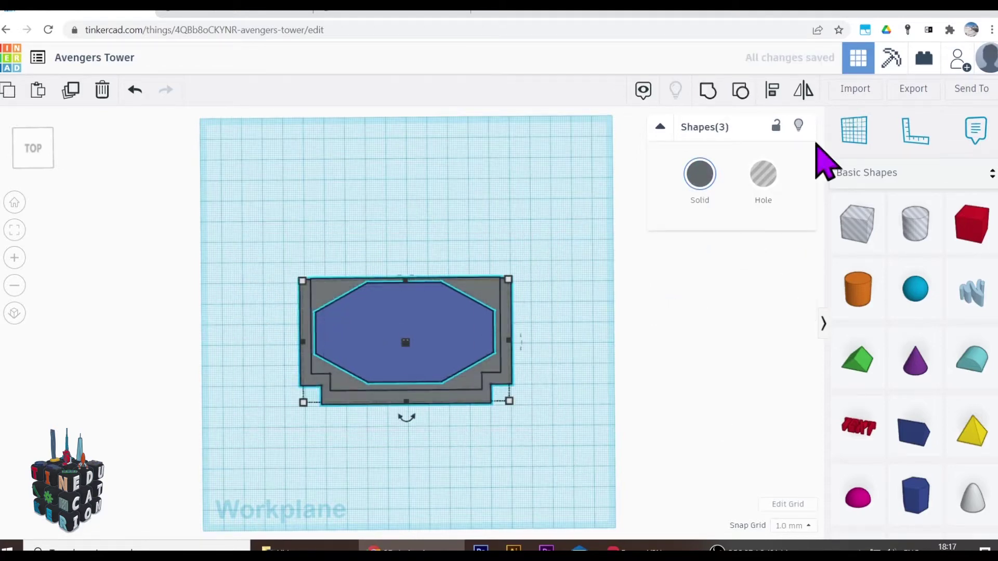
left_click(771, 91)
left_click(406, 419)
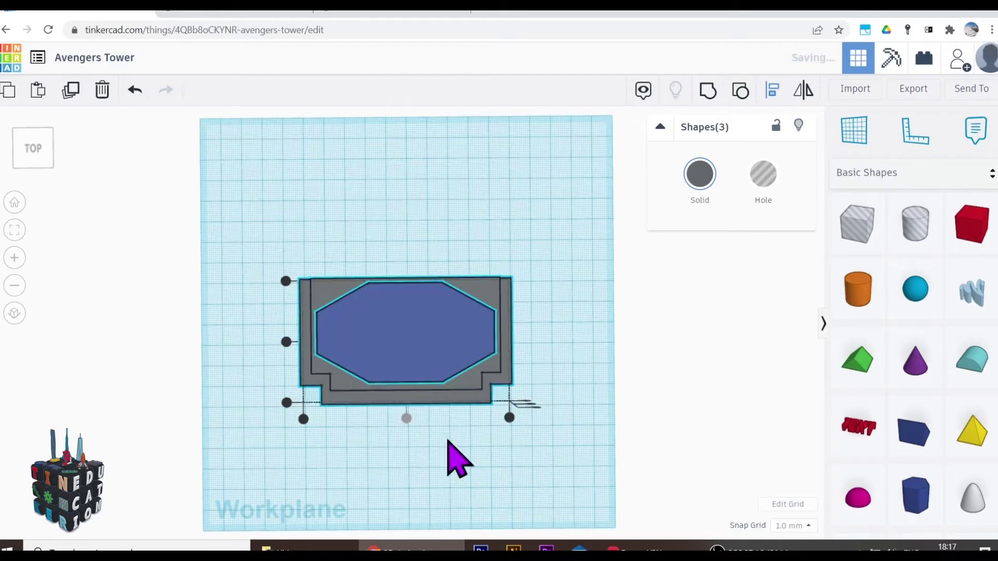
left_click(473, 488)
- Colour the octagon and both tiers dark gray and group all three into a single base
right_click_drag(473, 488, 525, 392)
left_click_drag(564, 383, 267, 238)
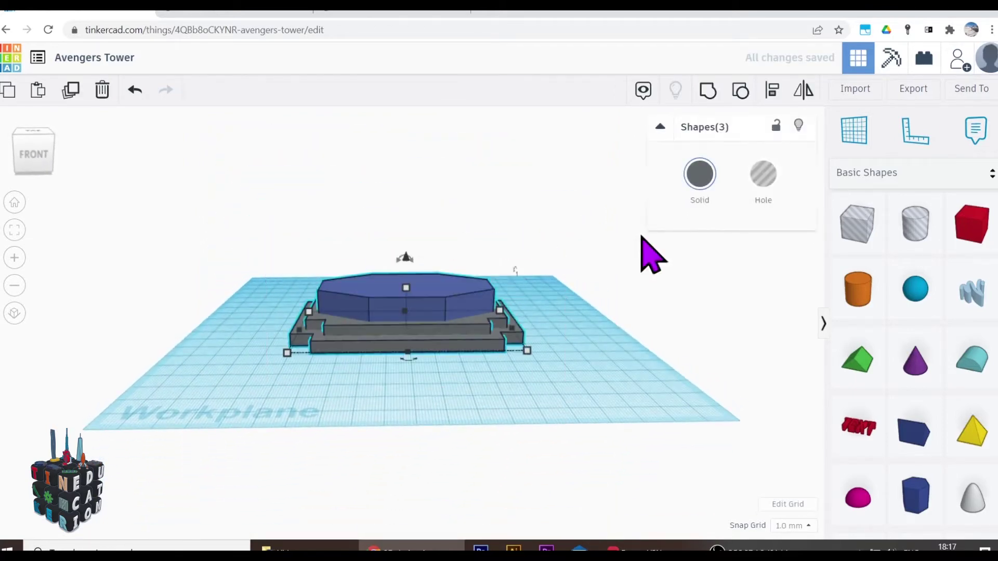
left_click(702, 179)
left_click(946, 295)
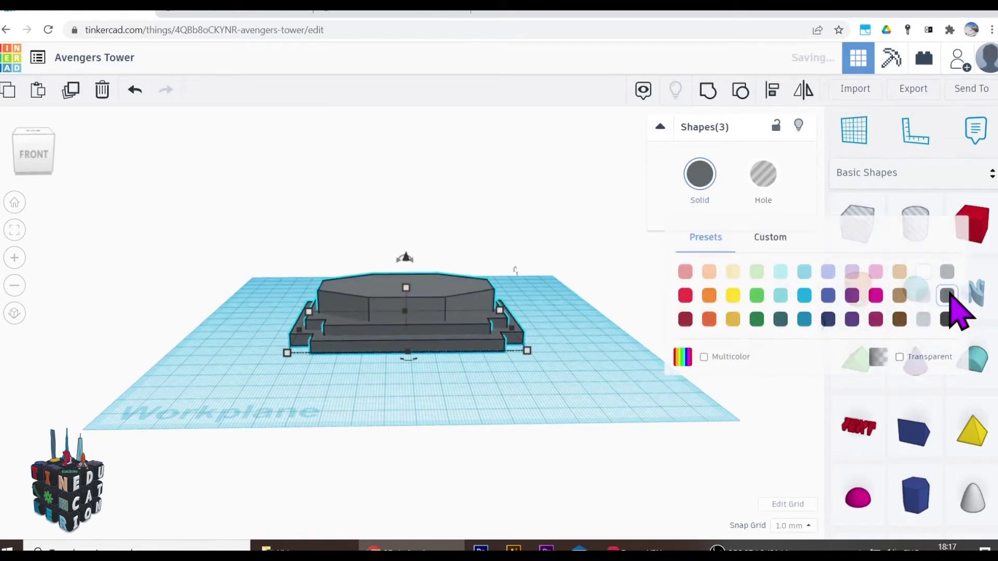
left_click(436, 392)
right_click_drag(437, 393, 598, 451)
left_click_drag(592, 418, 237, 227)
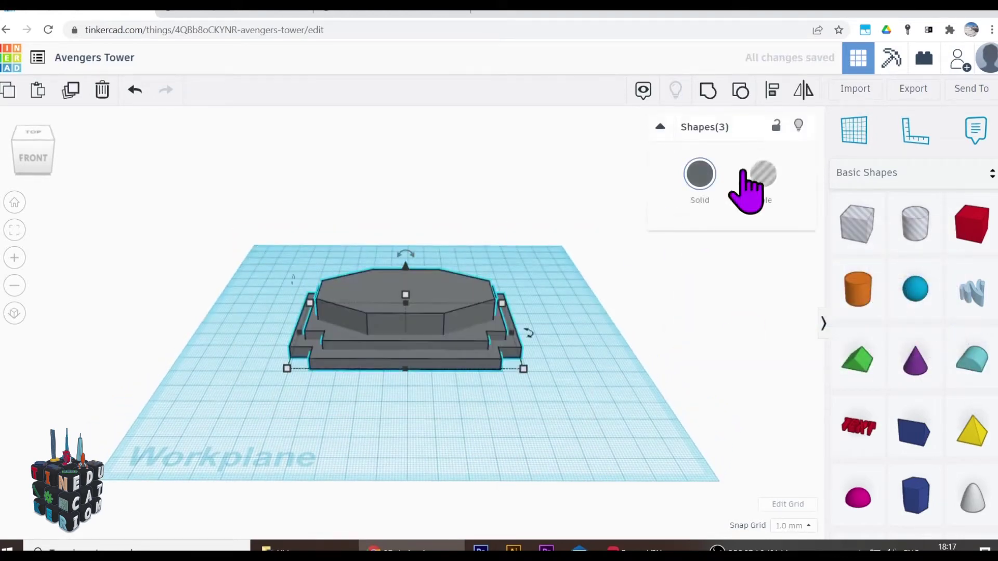
left_click(706, 93)
left_click(609, 420)
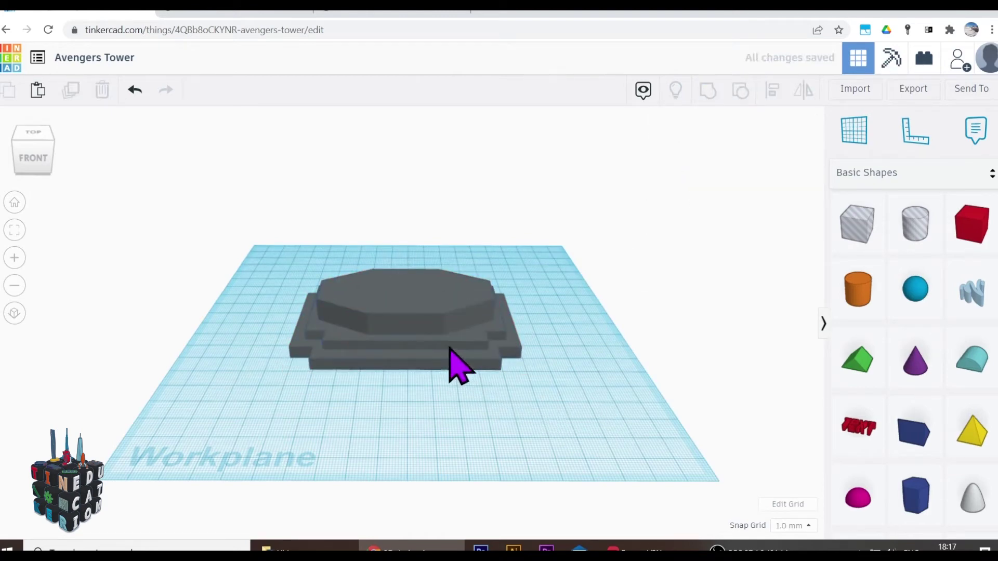
- Move the grouped base about 44 mm left and 64 mm back on the workplane, and recheck the tower reference image
left_click_drag(390, 316, 328, 270)
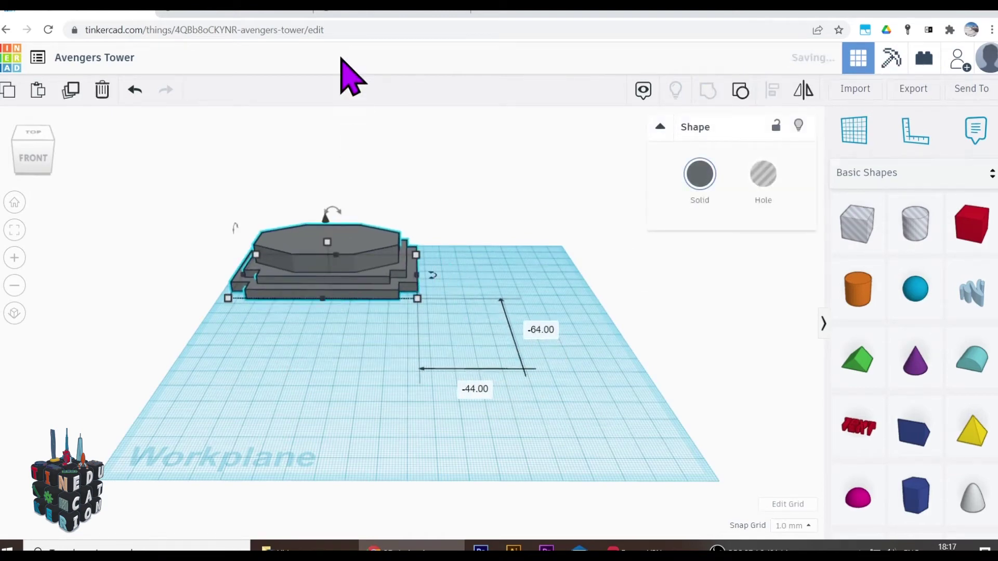
left_click(370, 10)
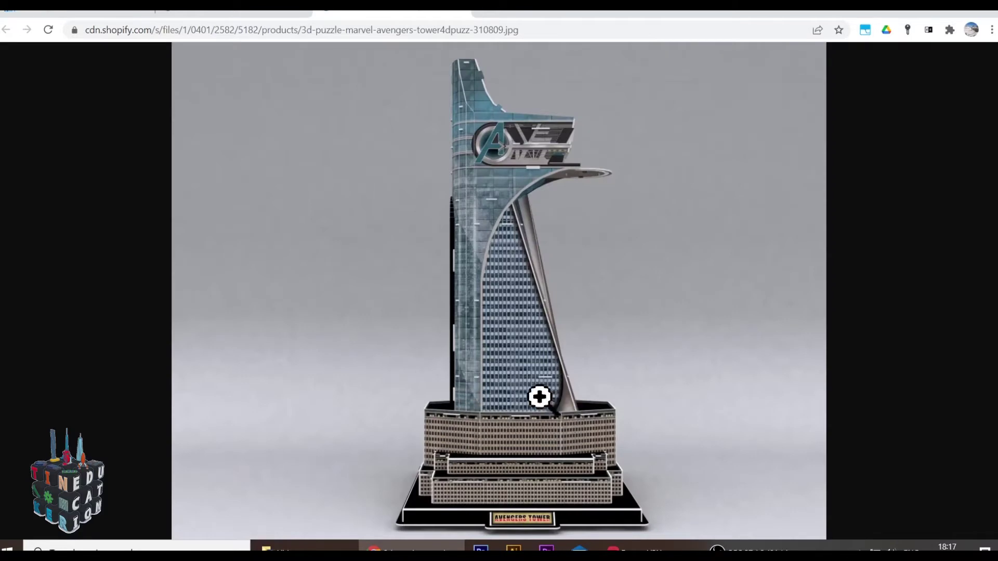
left_click(117, 10)
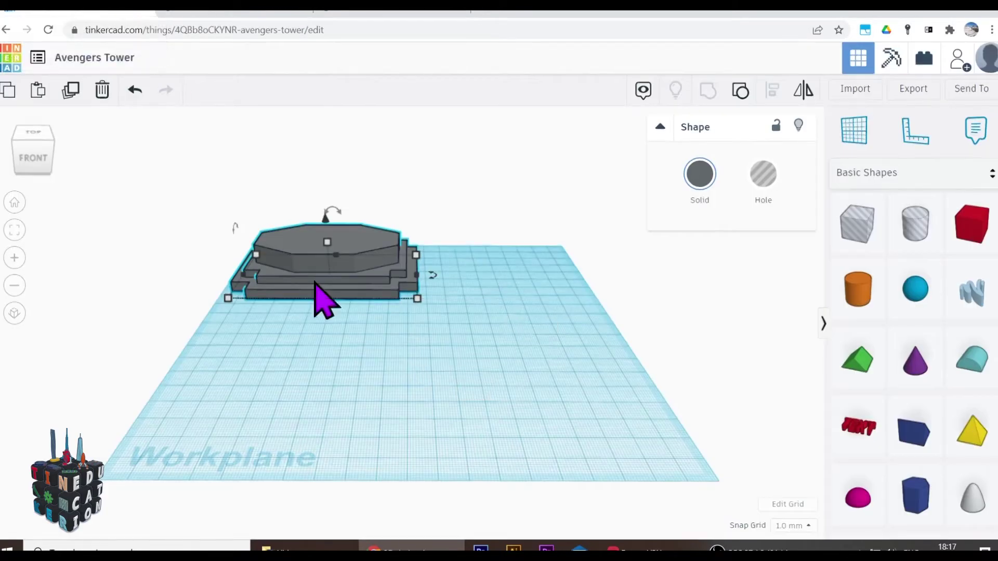
- Place a box on the workplane in front of the gray base and size it to 40 by 20 mm
left_click(462, 366)
right_click_drag(461, 367, 468, 423)
left_click_drag(962, 242, 433, 427)
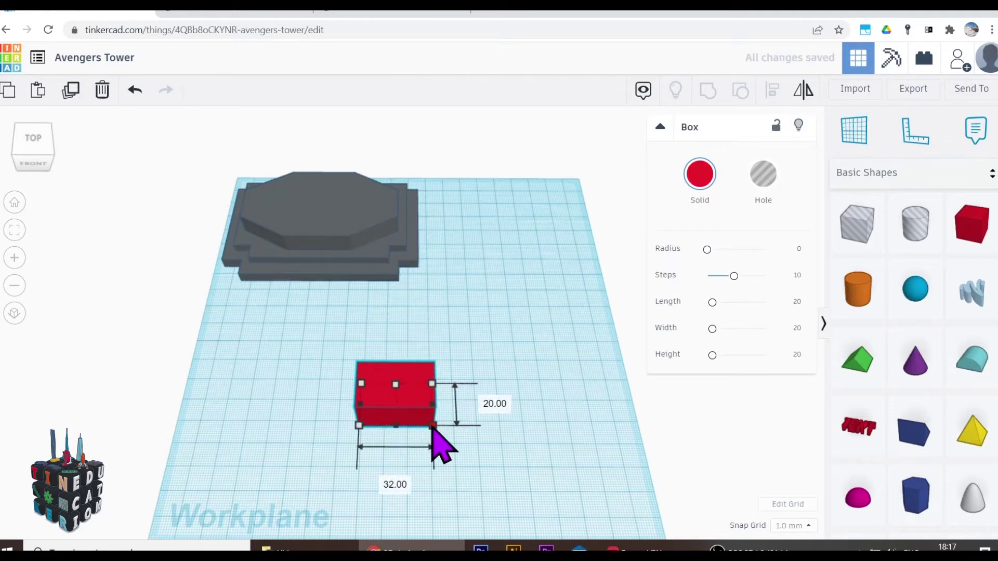
left_click(404, 486)
type("40")
key("Return")
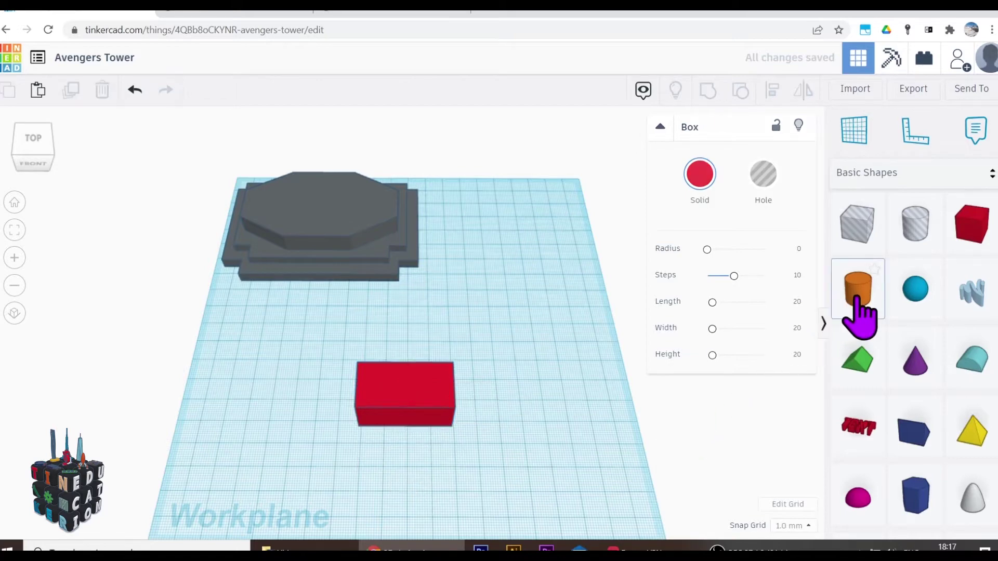
- Place a cylinder at each end of the box to round it off, and check the three shapes' alignment
left_click_drag(863, 311, 453, 409)
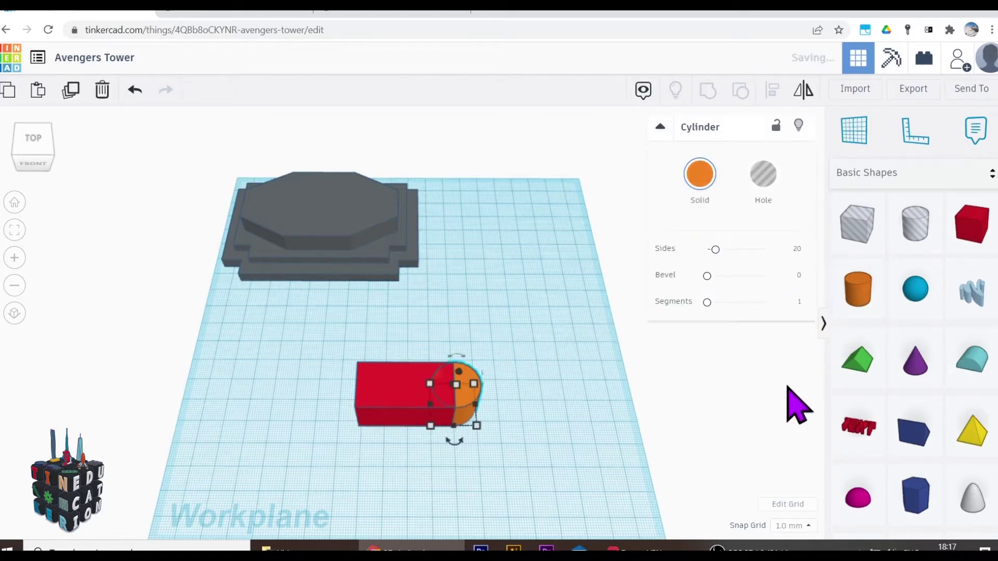
left_click_drag(857, 296, 362, 408)
left_click_drag(508, 461, 216, 335)
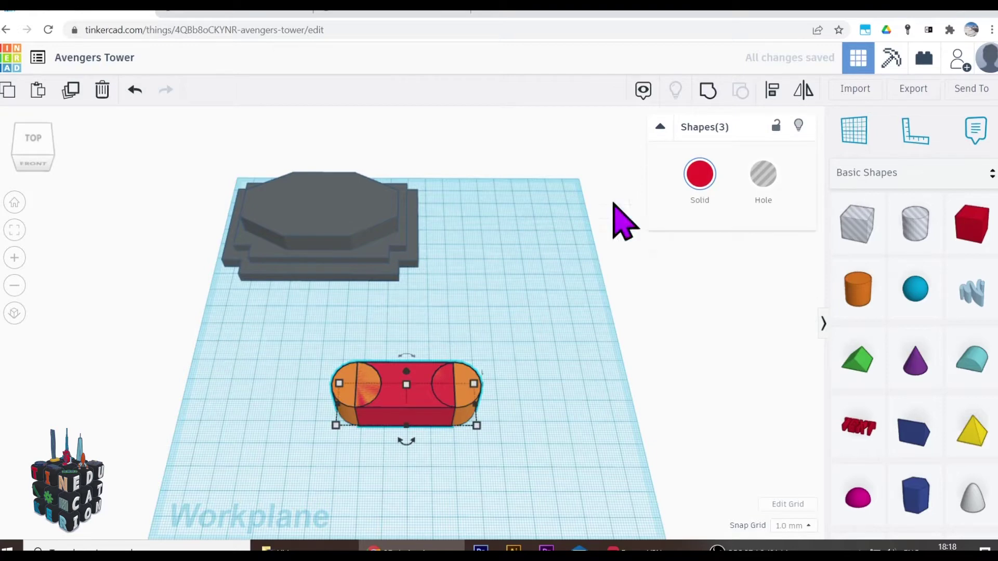
left_click(772, 90)
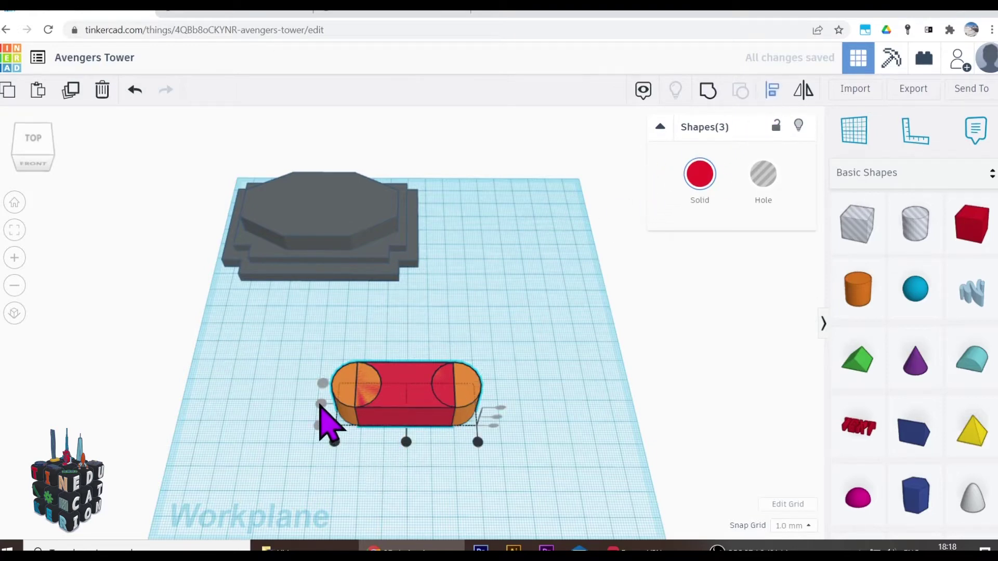
left_click(557, 462)
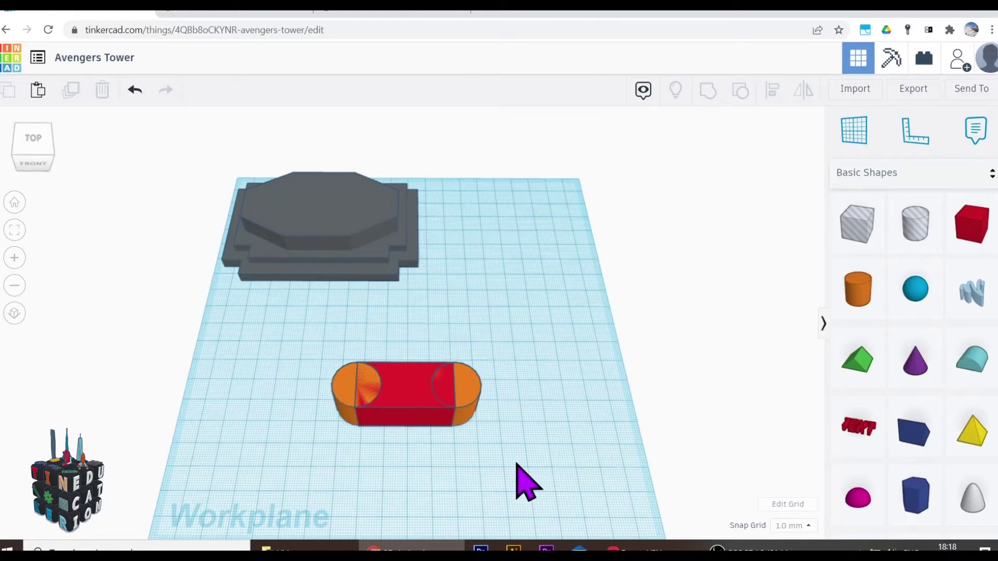
mouse_move(511, 459)
right_mouse_down()
mouse_move(510, 369)
mouse_move(525, 461)
right_mouse_up()
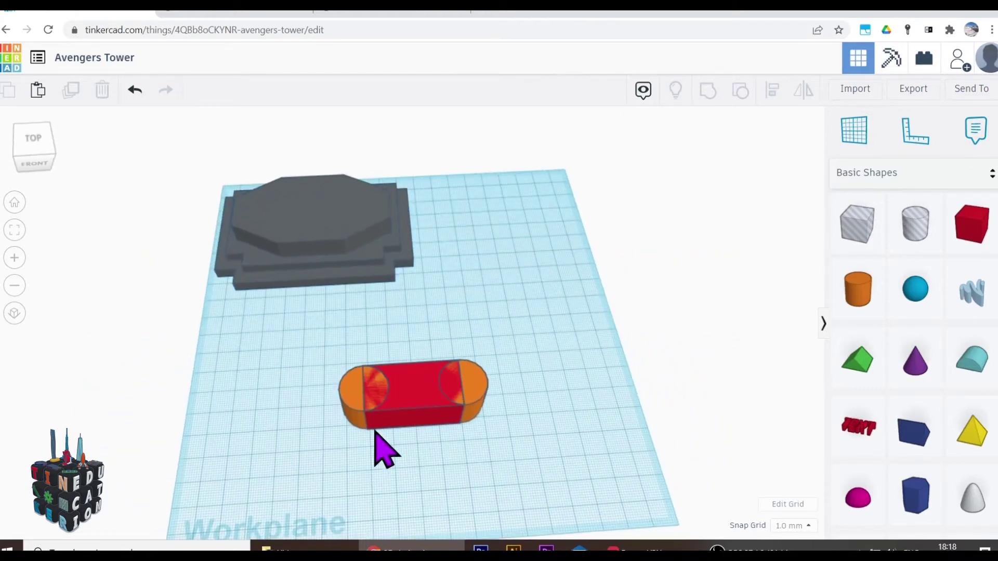
left_click(352, 410)
left_click_drag(545, 450, 224, 333)
key("ctrl+z")
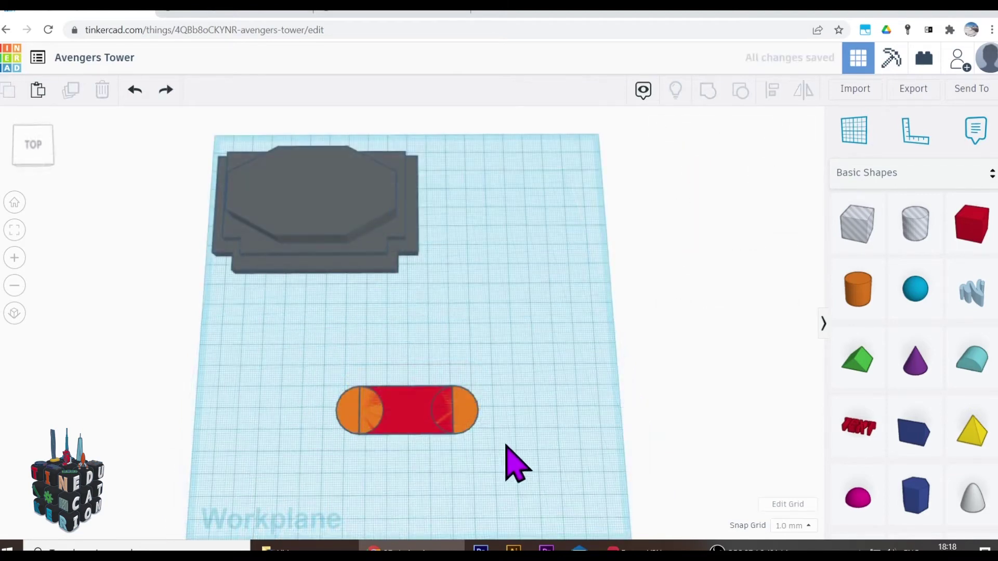
- Nudge the right-end cylinder about 1 mm inward and group the box and both cylinders into one rounded block
left_click(471, 411)
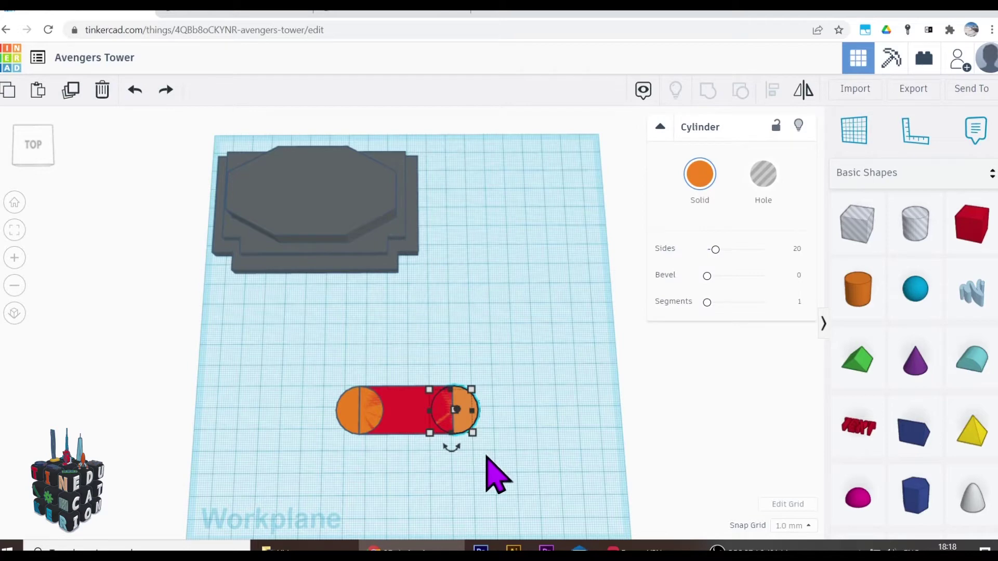
left_click(536, 472)
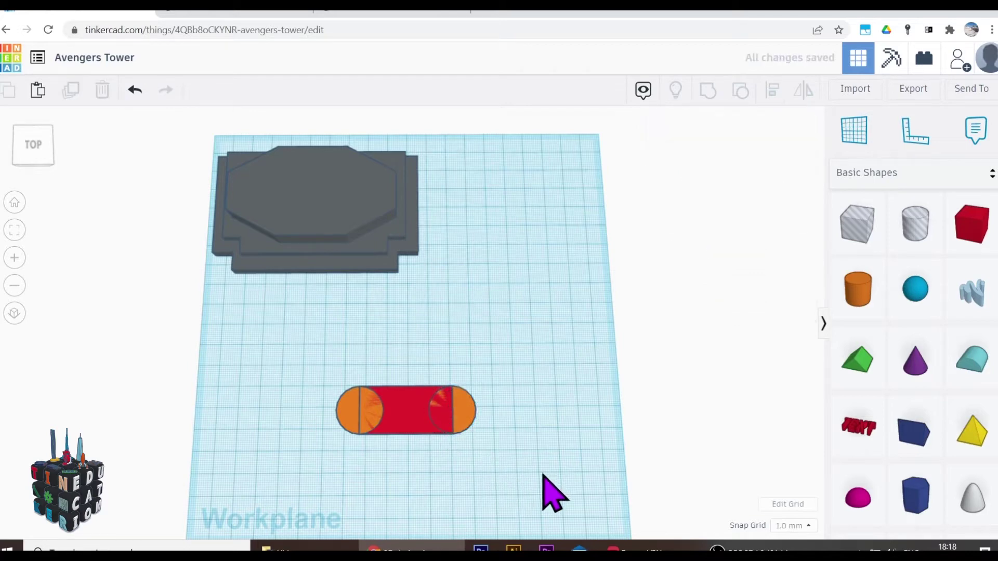
left_click_drag(540, 475, 291, 385)
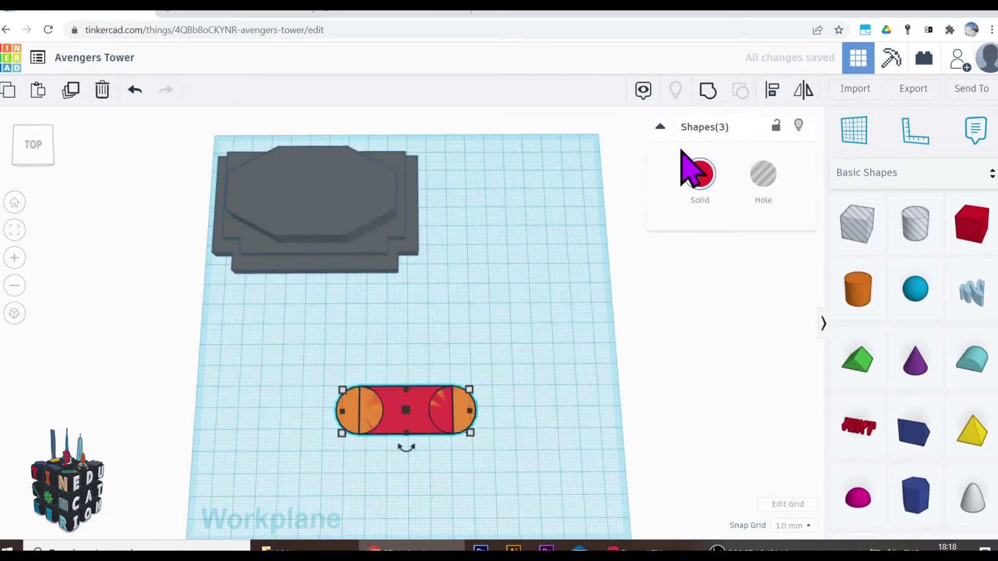
left_click(708, 92)
- Lower the rounded block's height to 17 mm and move it 58 mm left and 31 mm forward on the workplane
right_click_drag(541, 485, 539, 353)
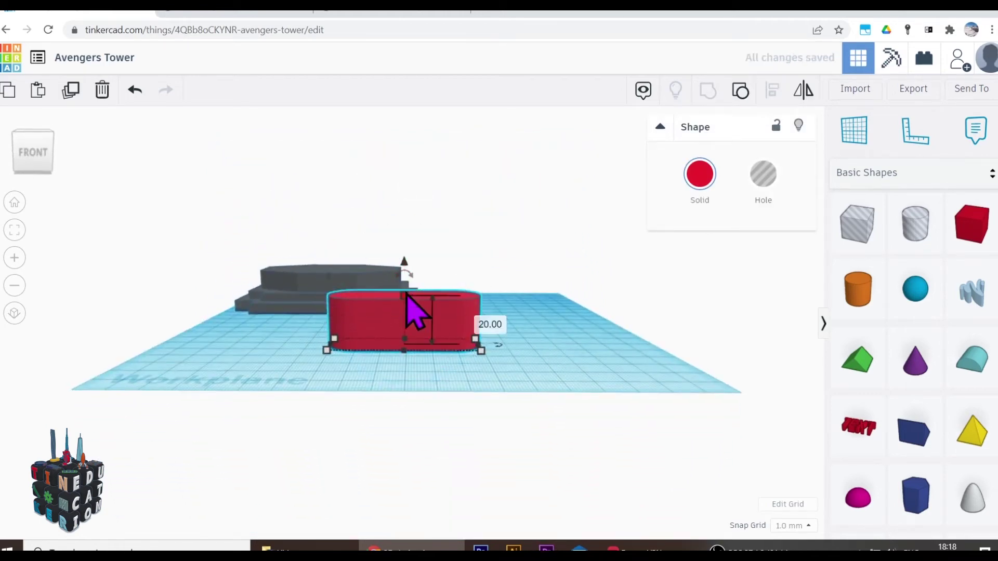
left_click_drag(406, 298, 406, 302)
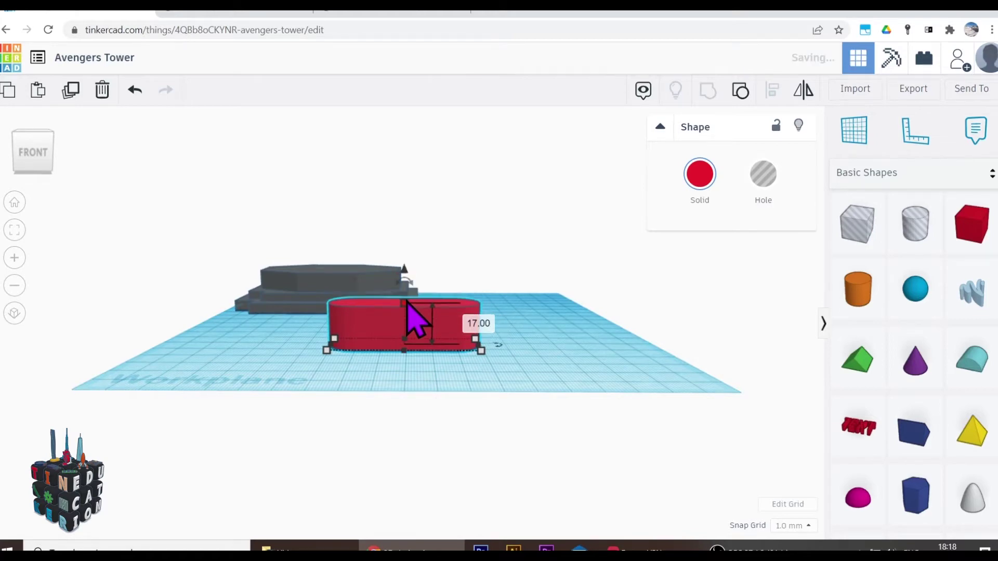
right_click_drag(406, 358, 400, 437)
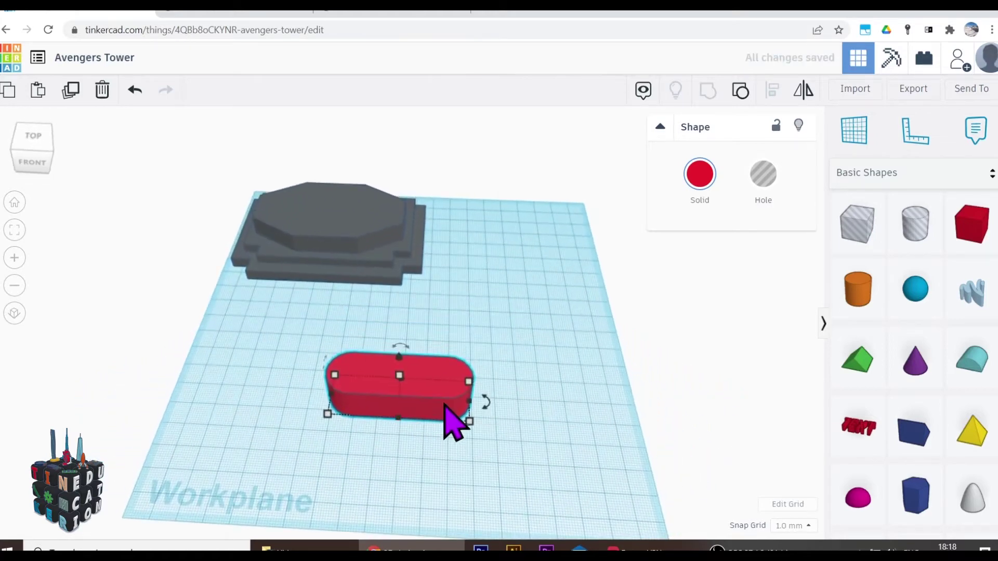
left_click_drag(425, 409, 275, 462)
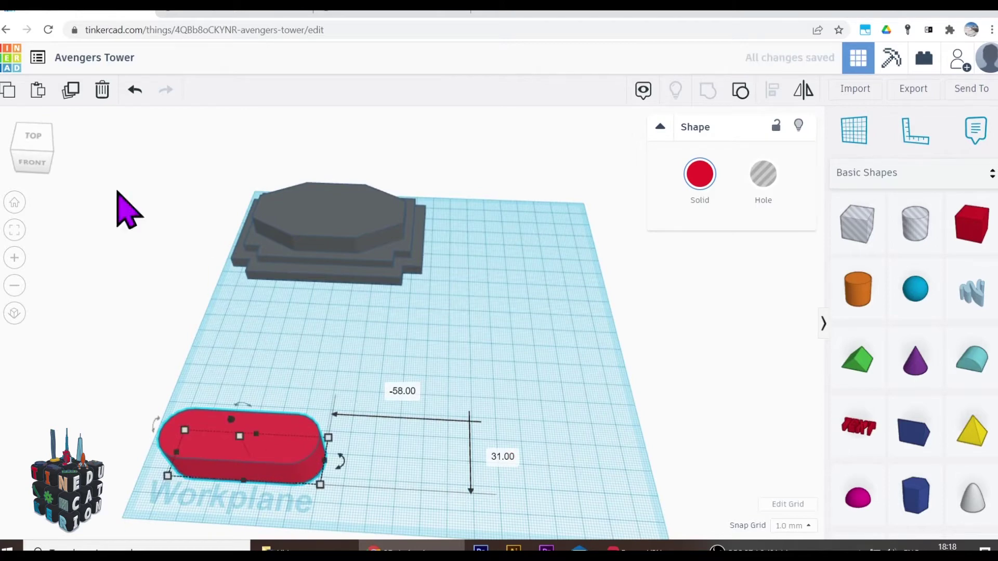
- Stretch a duplicate of the rounded block, placed 68 mm right and 48 mm back, into a tall tower body and compare with the reference image
left_click(70, 90)
left_click_drag(280, 463, 462, 362)
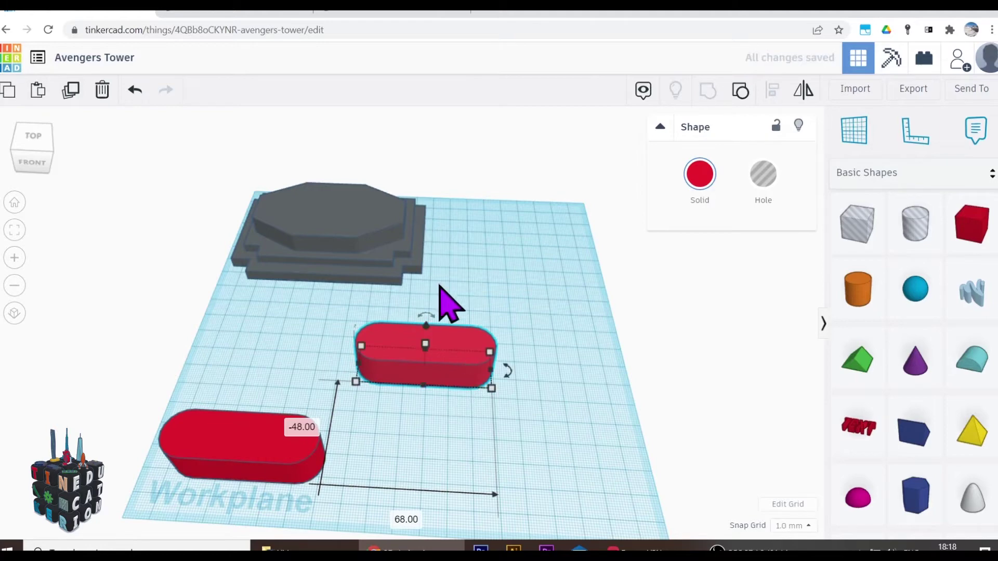
left_click_drag(426, 343, 438, 178)
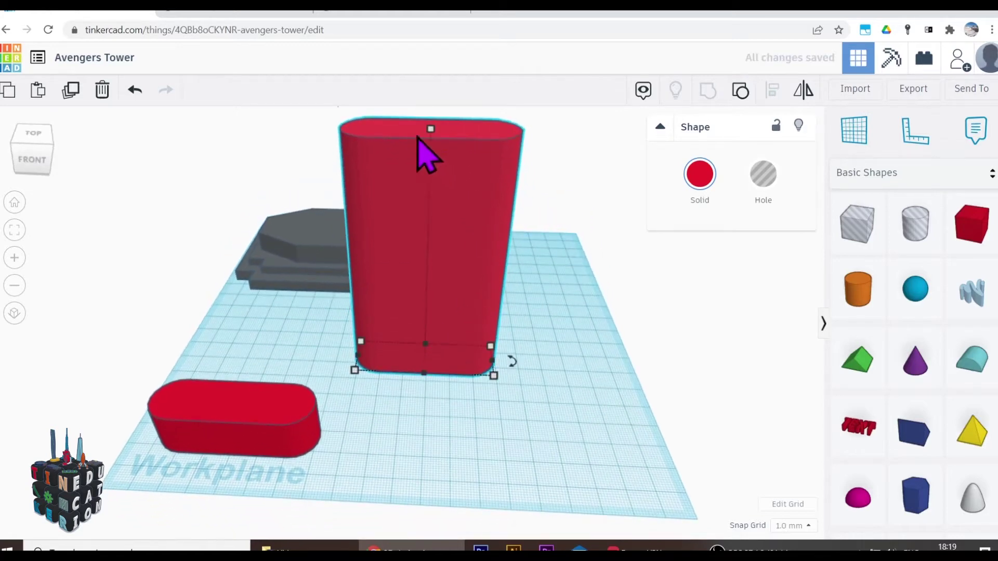
left_click(390, 11)
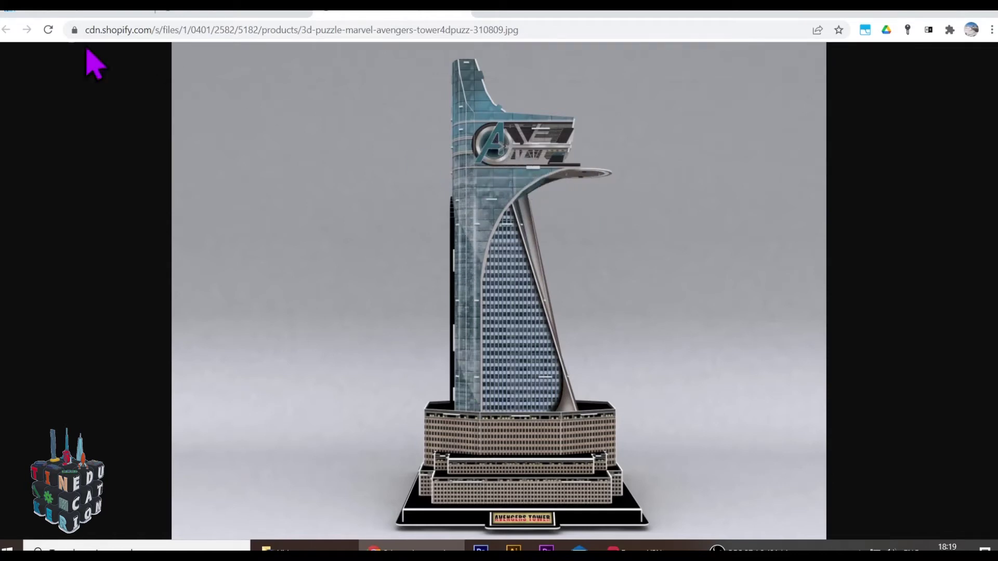
left_click(31, 11)
- Duplicate the tall tower body in place and scale the copy's footprint proportionally to 48 by 16 mm
right_click_drag(437, 395, 433, 470)
key("ctrl+z")
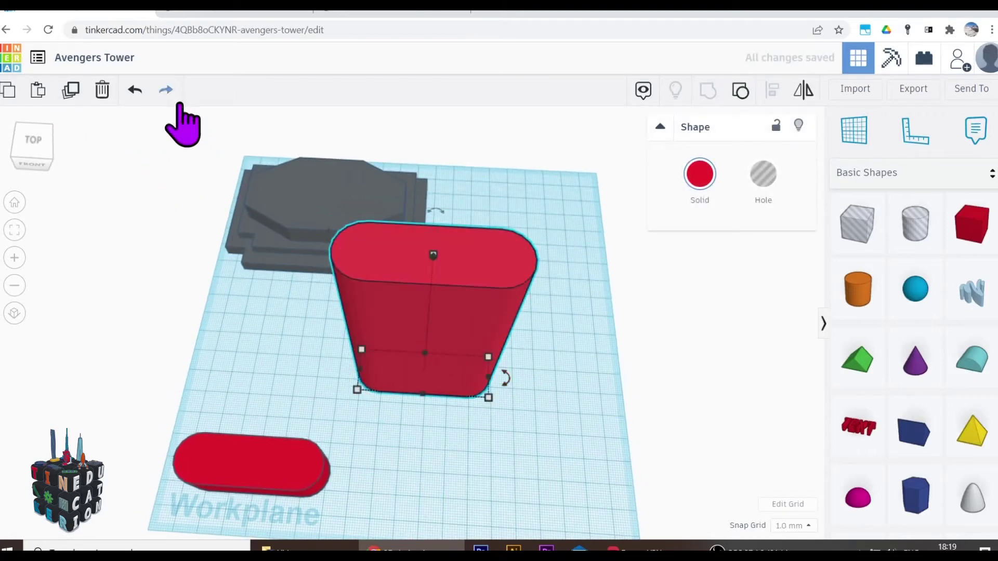
left_click(563, 386)
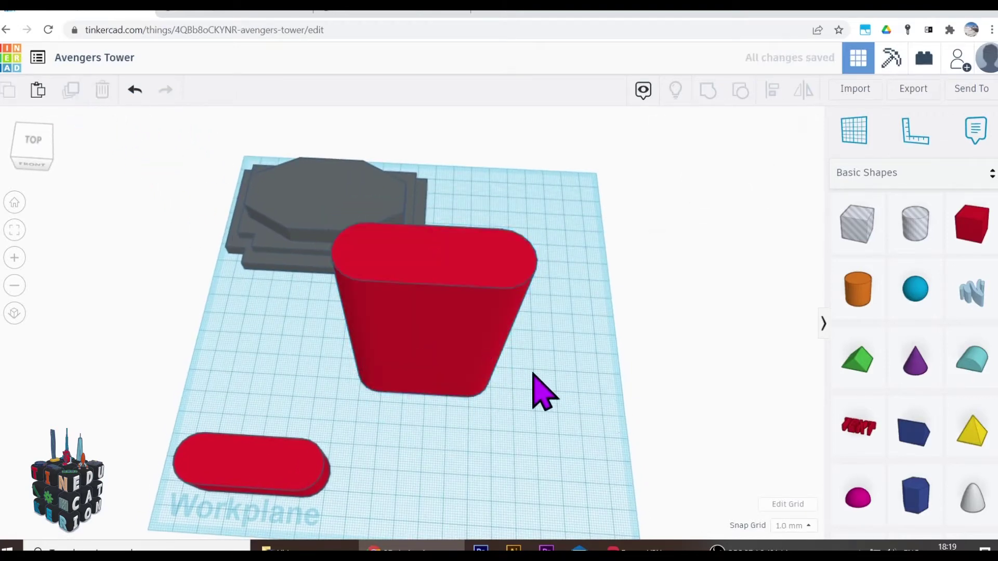
left_click(485, 365)
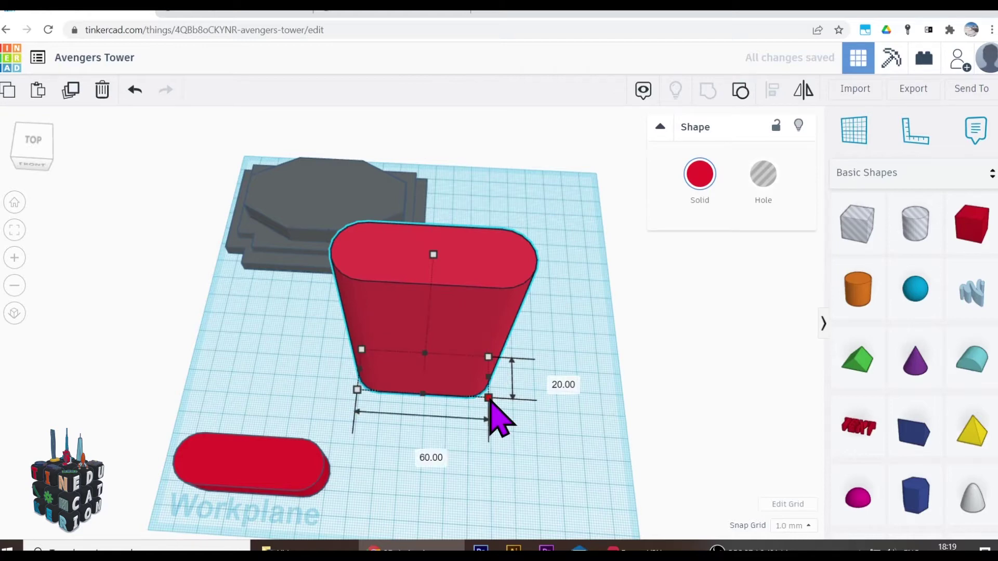
left_click(424, 454)
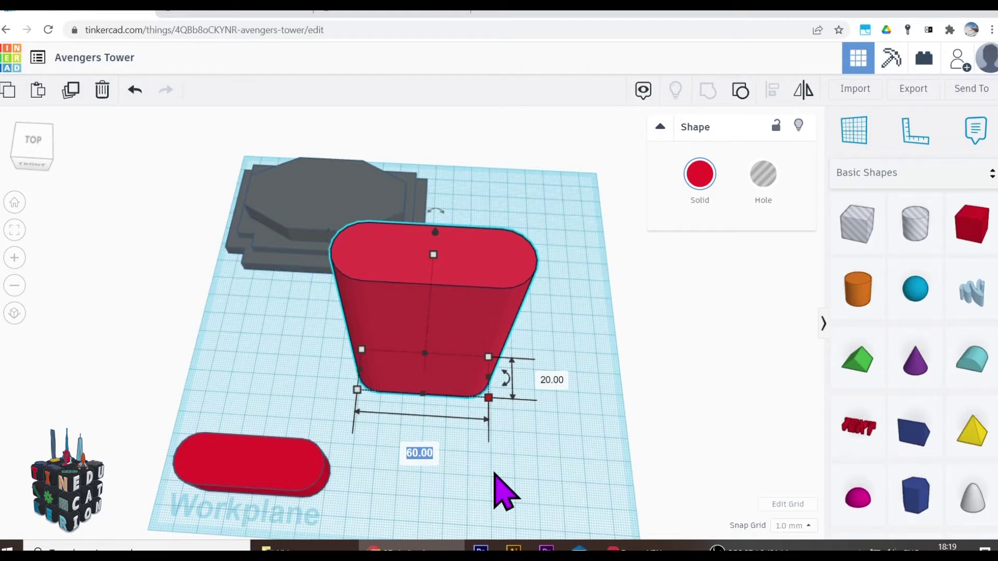
key("Return")
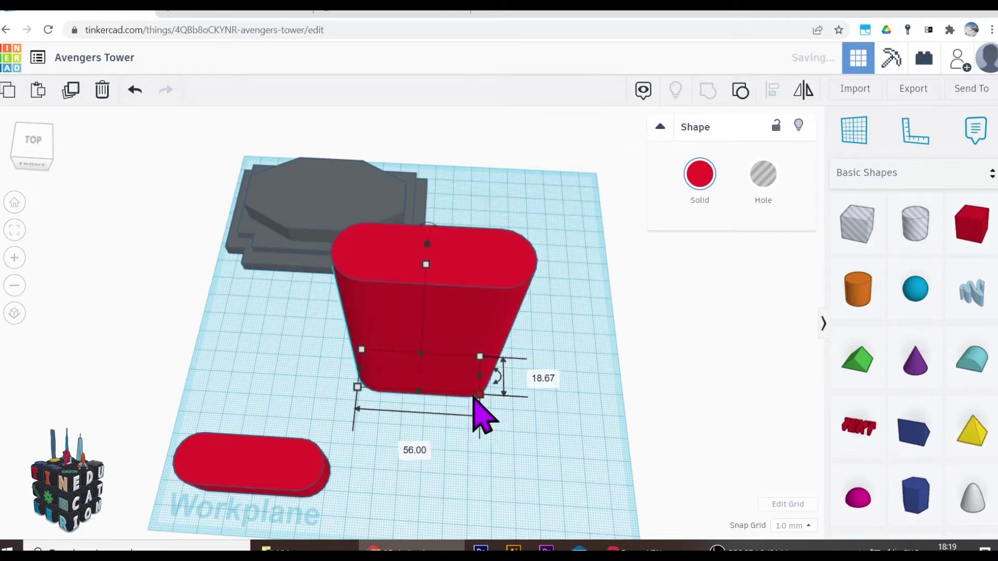
left_click(543, 379)
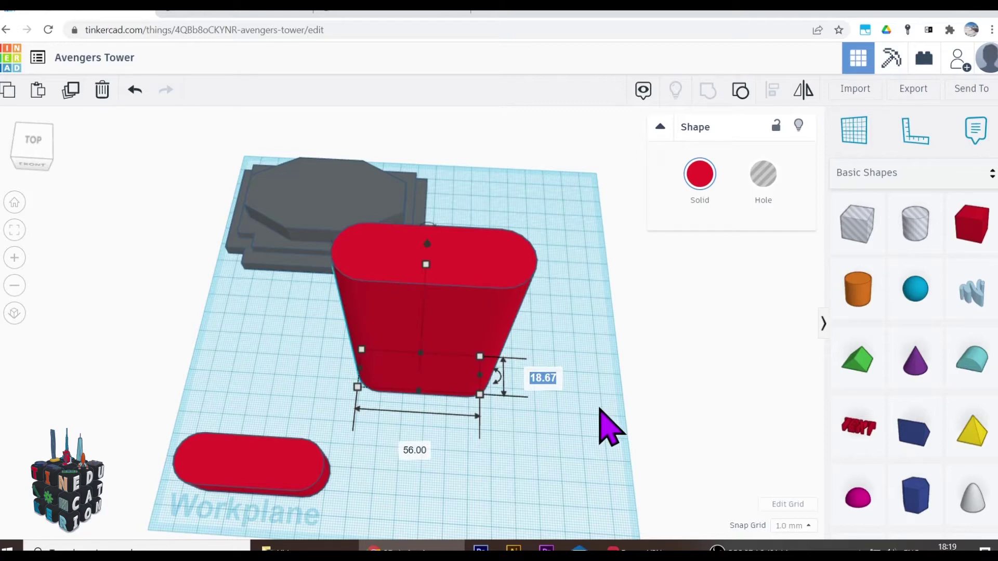
type("16")
key("Return")
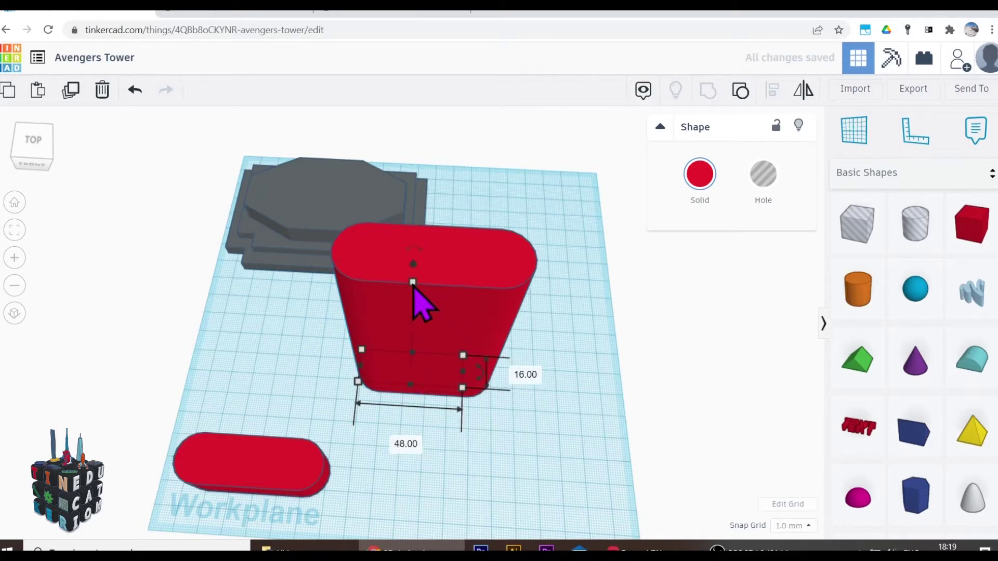
- Stretch the smaller copy above the top of the tower body and center the two on each other in length and depth
left_click_drag(413, 283, 416, 219)
mouse_move(601, 401)
right_mouse_down()
mouse_move(601, 439)
mouse_move(593, 415)
right_mouse_up()
left_click_drag(552, 430, 323, 326)
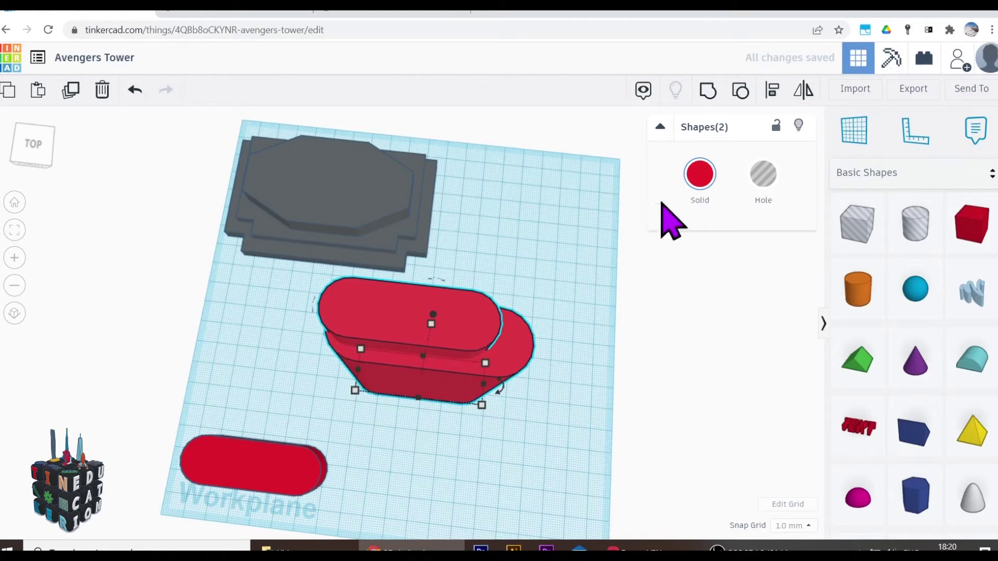
left_click(772, 92)
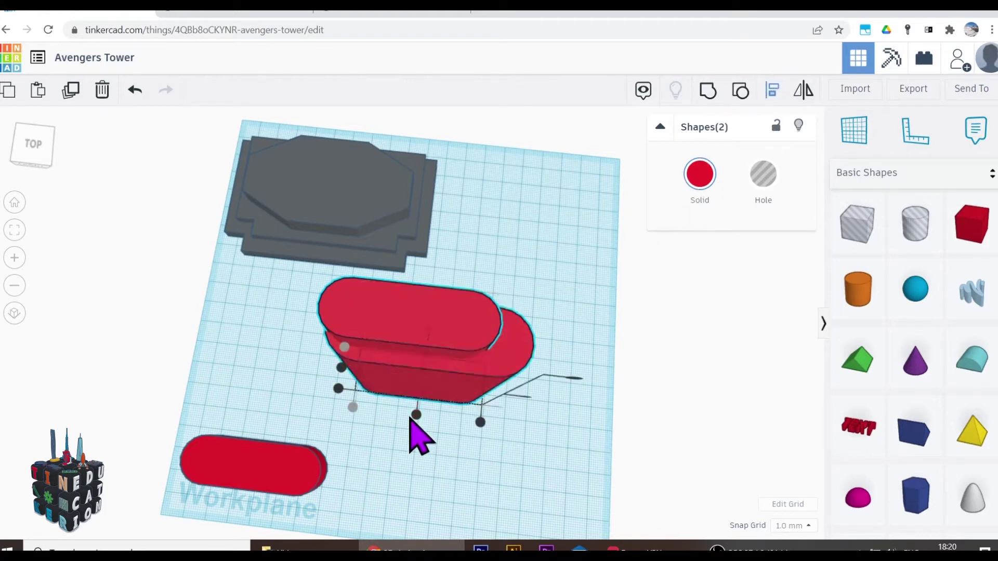
left_click(415, 414)
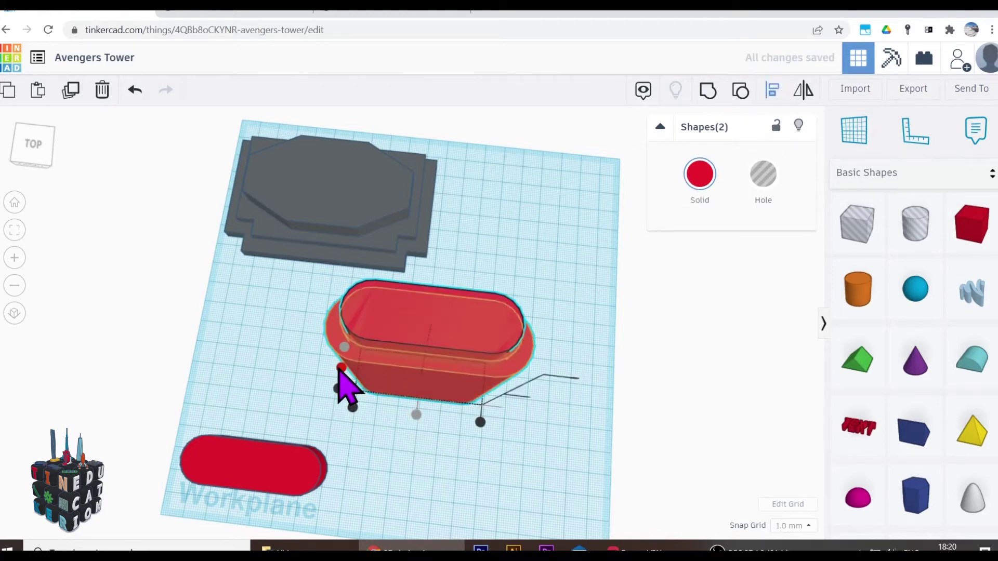
right_click_drag(395, 457, 427, 419)
key("l")
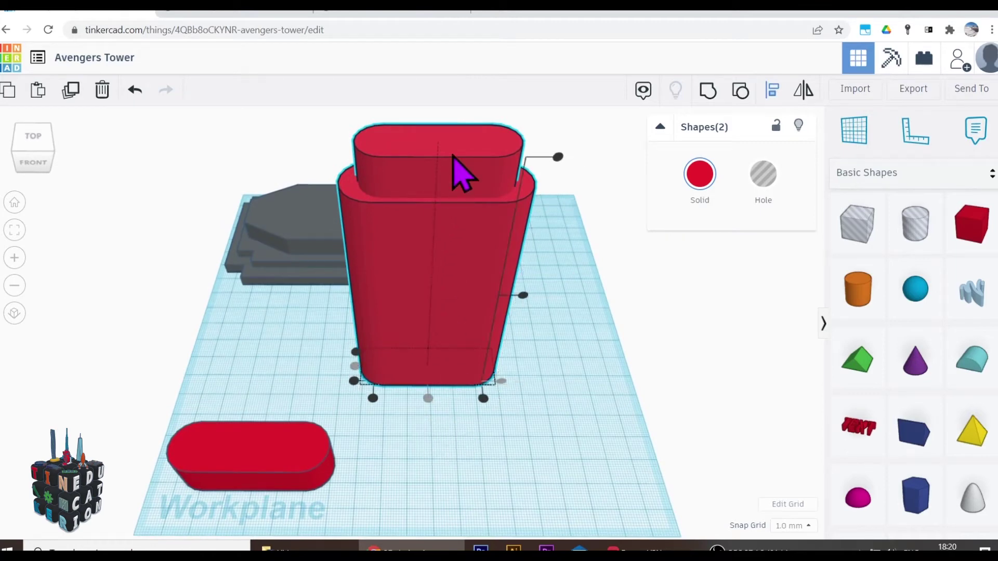
- Turn the inner copy into a hole and group it with the tall tower body to hollow it out
left_click(533, 252)
left_click(436, 200)
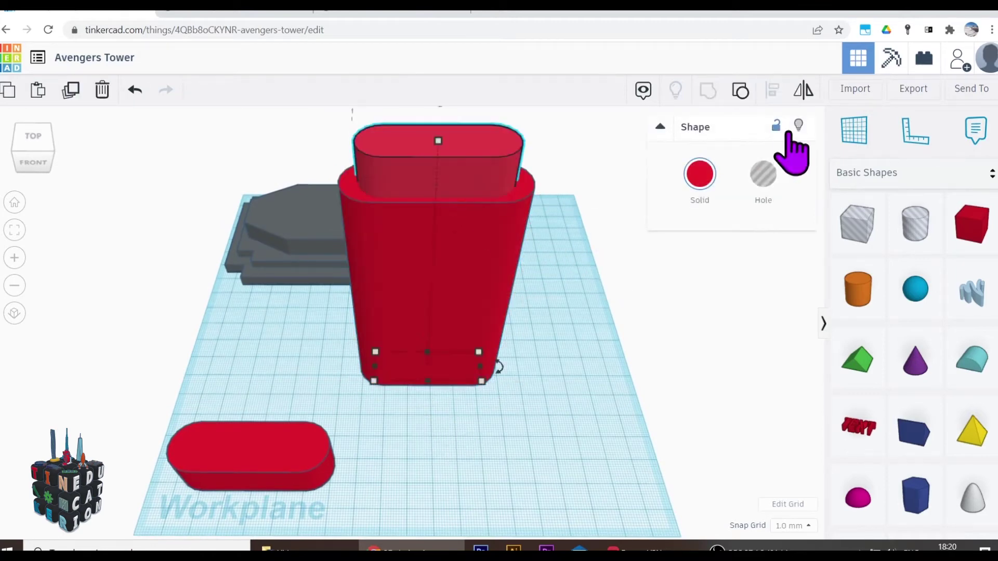
left_click(764, 177)
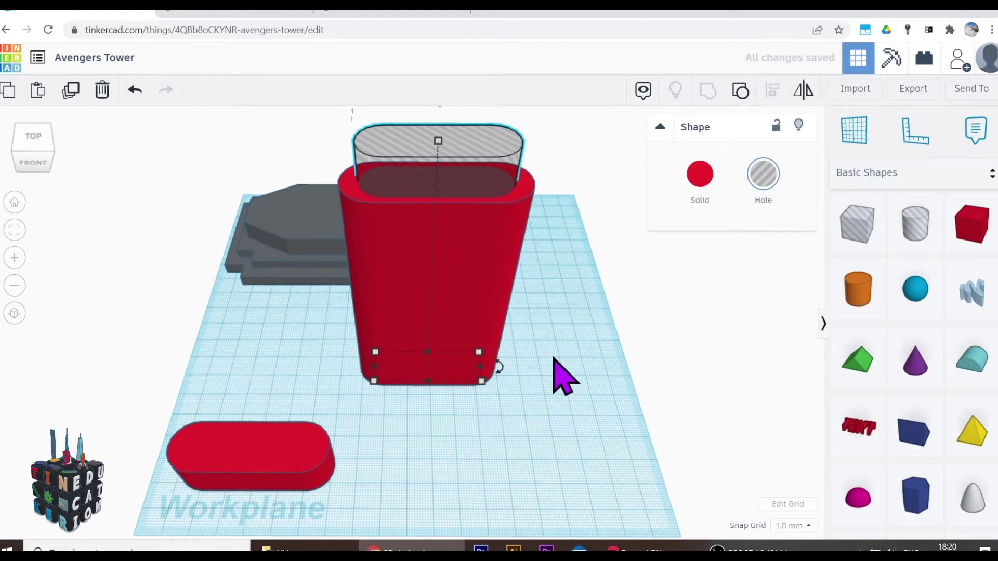
left_click(543, 426)
right_click_drag(545, 433, 497, 358)
left_click_drag(529, 358, 536, 375)
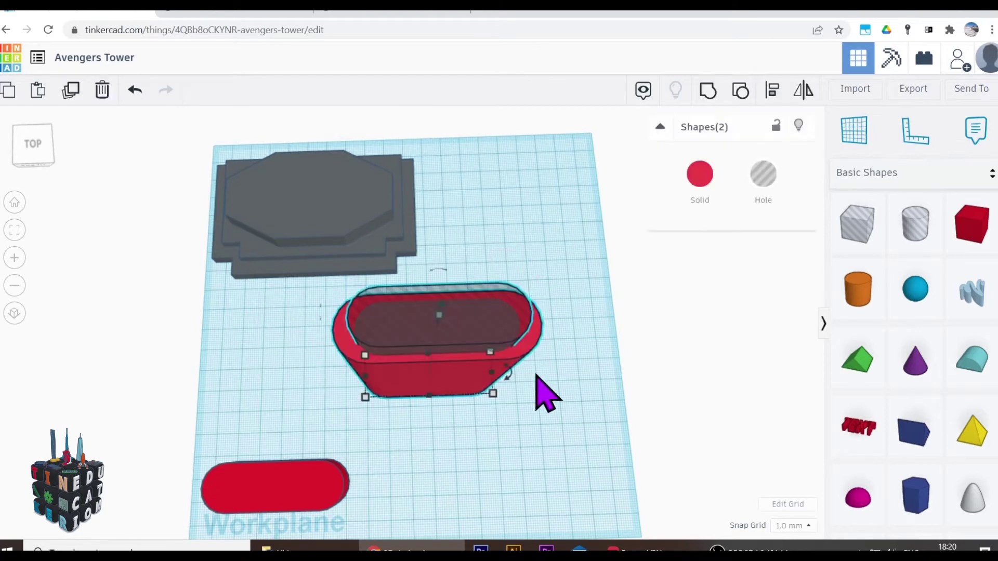
left_click(708, 91)
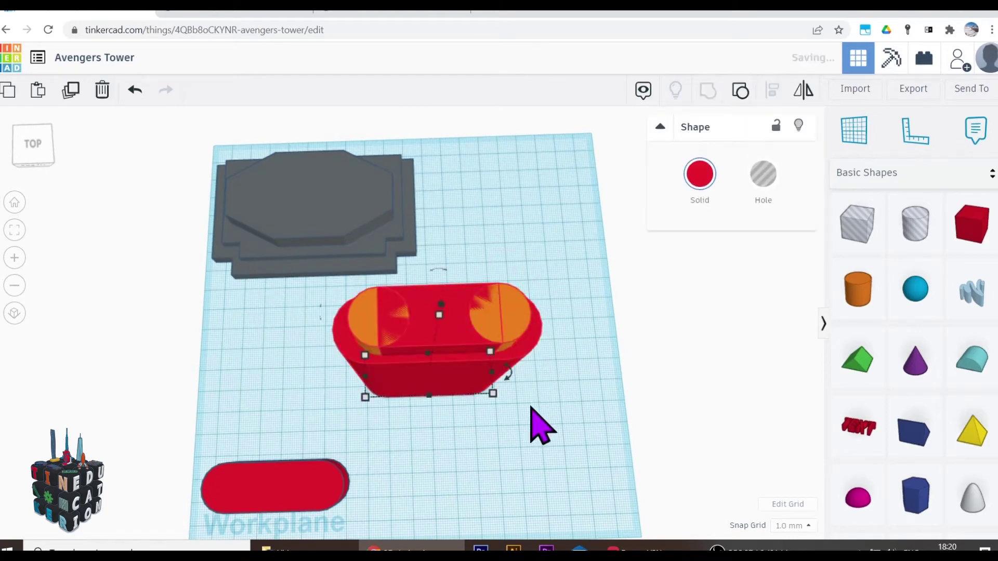
left_click(535, 461)
mouse_move(535, 460)
right_mouse_down()
mouse_move(528, 475)
mouse_move(523, 455)
mouse_move(530, 479)
mouse_move(534, 445)
right_mouse_up()
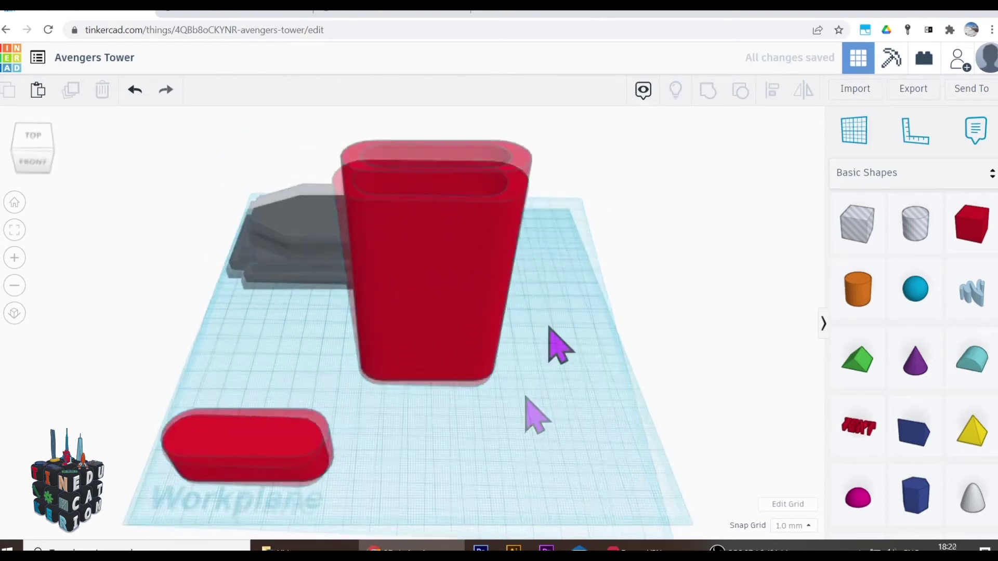
right_click_drag(551, 403, 547, 251)
scroll(547, 258, "down", 3)
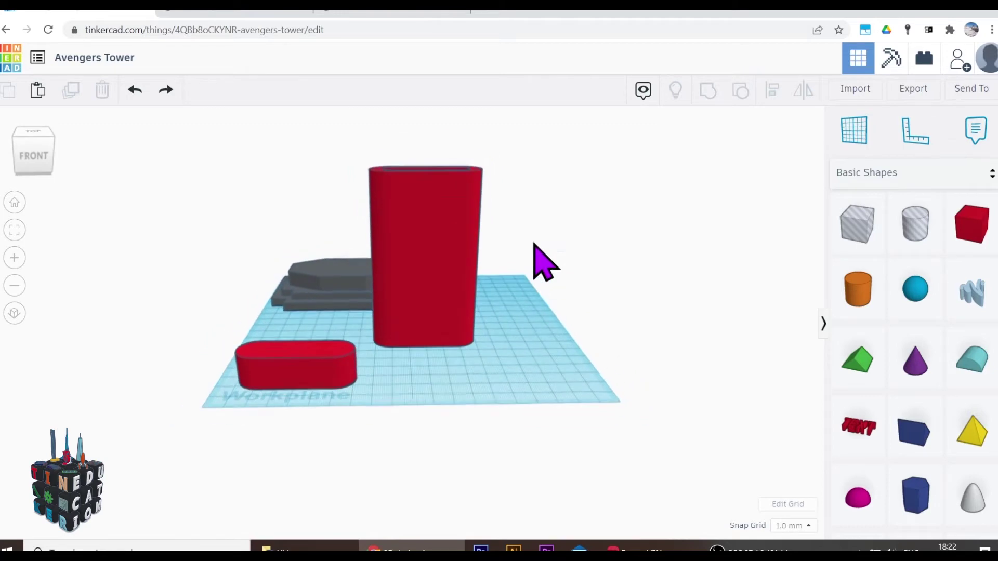
- Check the tower reference image and place a new box on the workplane in front of the tall tower body
left_click(414, 12)
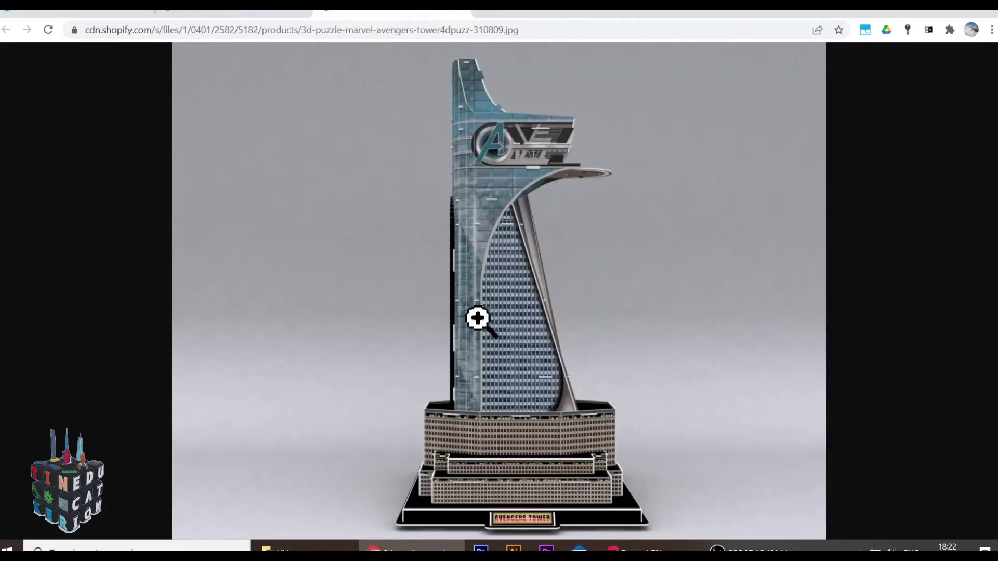
left_click(54, 6)
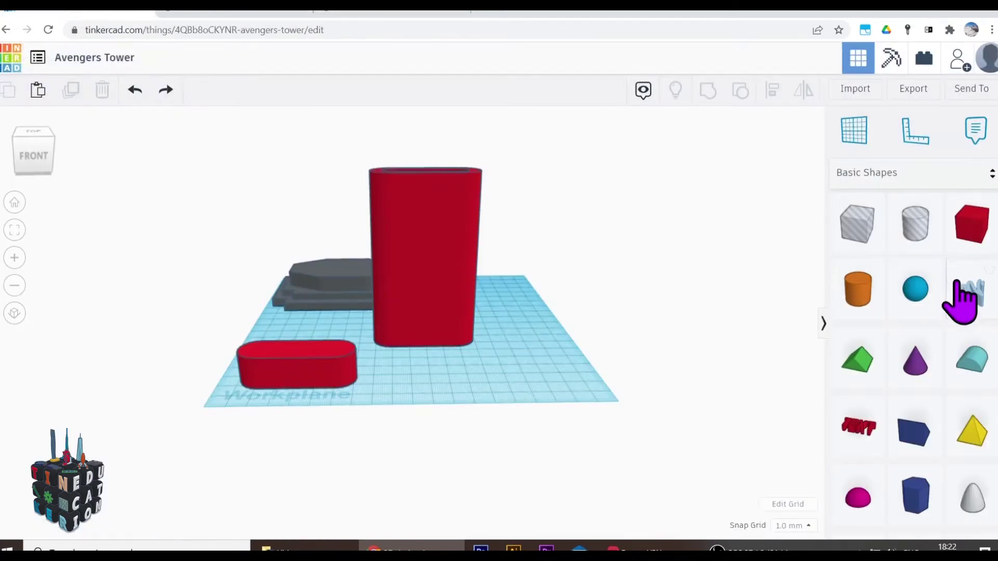
left_click_drag(971, 230, 430, 367)
right_click_drag(430, 367, 410, 452)
left_click_drag(428, 355, 513, 473)
right_click_drag(512, 472, 464, 335)
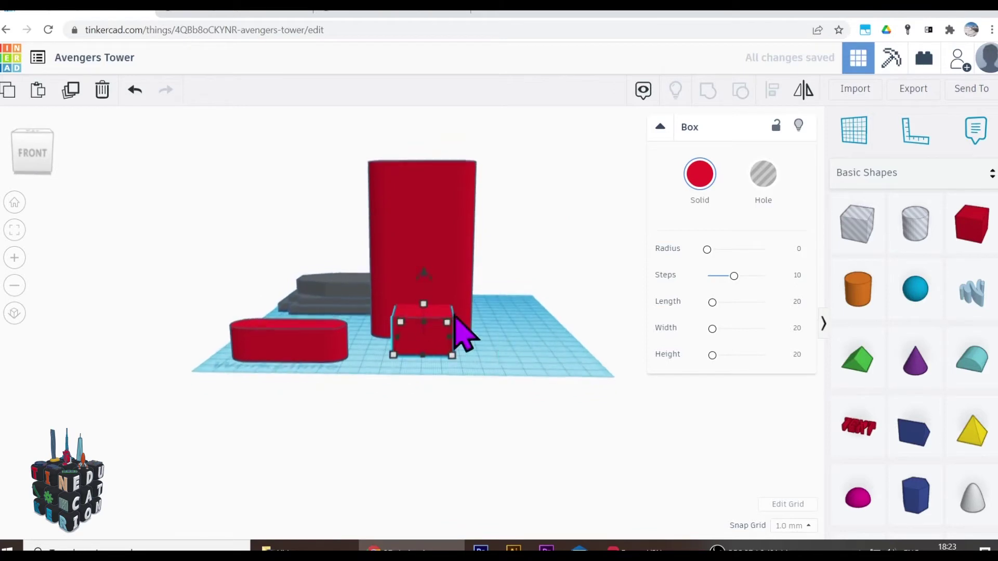
- Stretch the box to a height of 50 mm, comparing its proportions with the tower reference image
left_click_drag(425, 305, 437, 237)
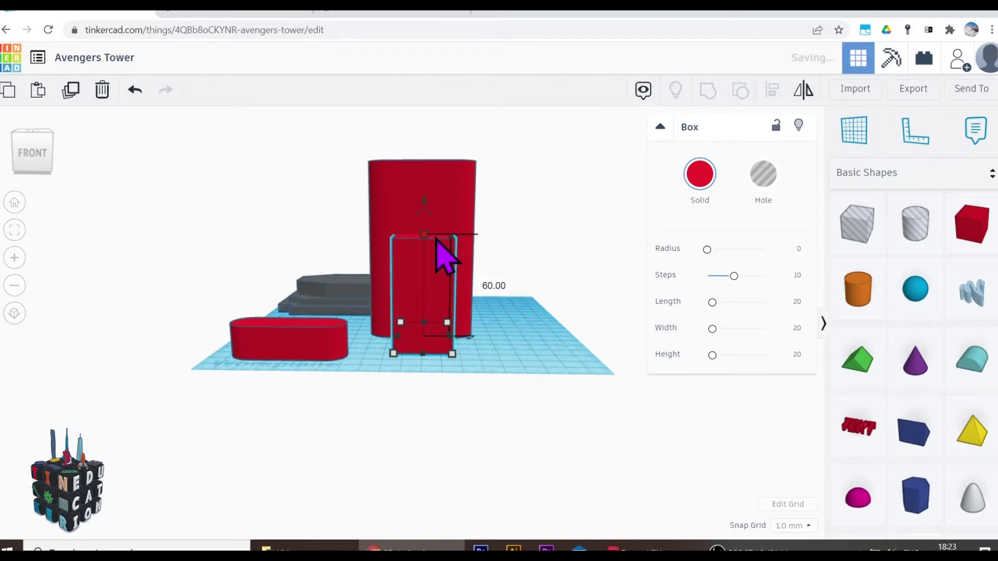
left_click(392, 14)
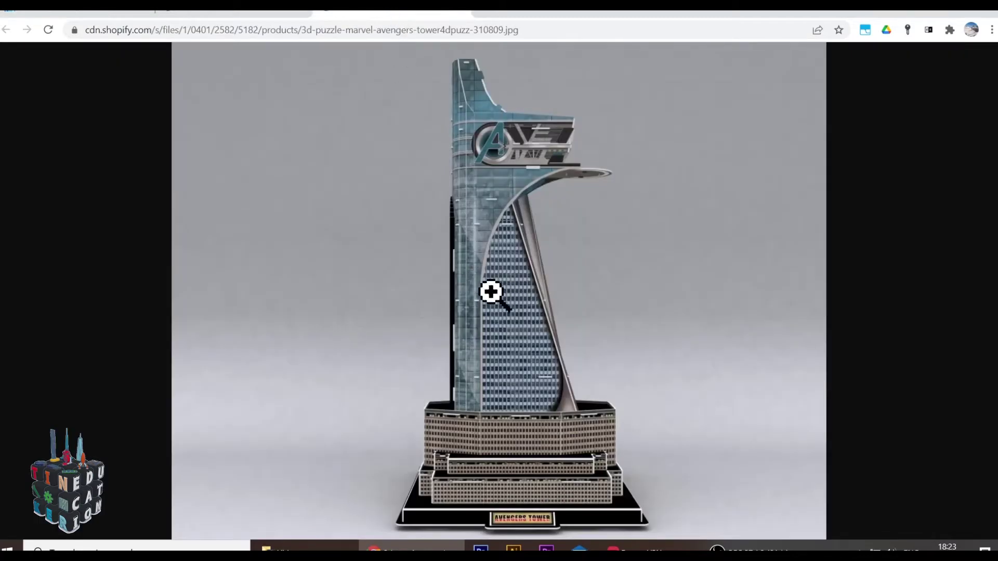
left_click(161, 14)
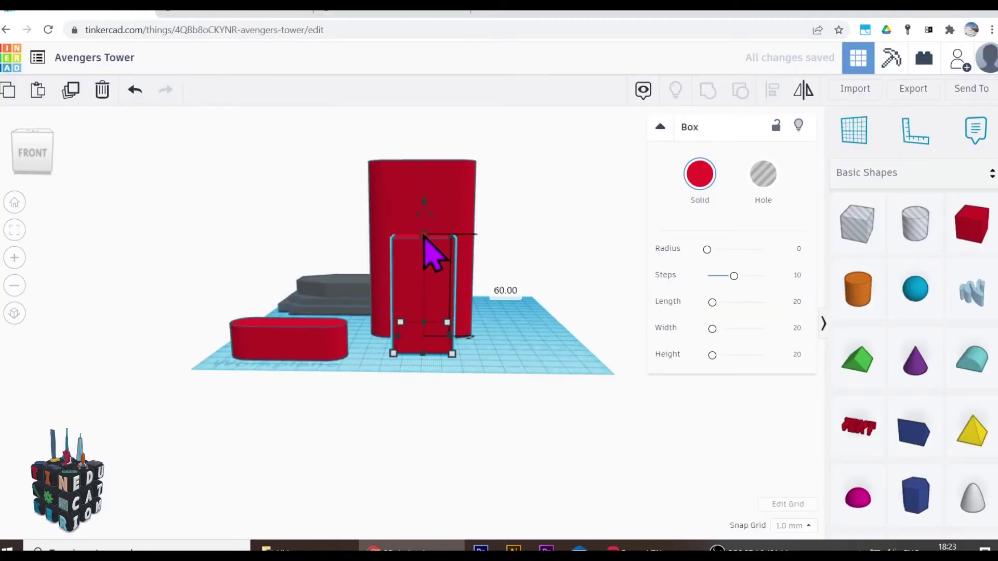
left_click_drag(426, 245, 426, 258)
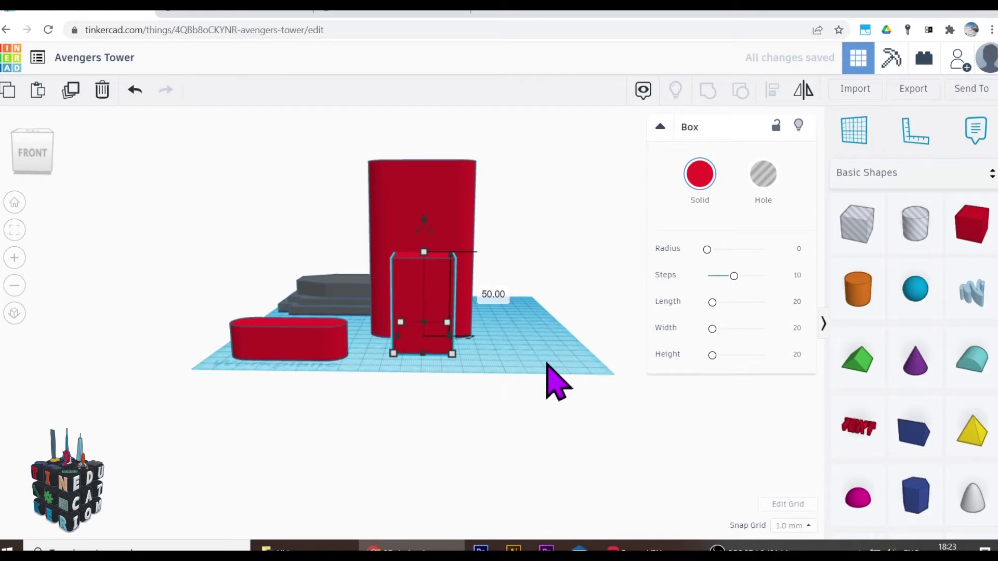
key("ctrl+z")
- Add a round roof beside the box and enlarge its footprint to 53 by 128 mm
mouse_move(498, 347)
right_mouse_down()
mouse_move(500, 405)
mouse_move(507, 361)
right_mouse_up()
left_click_drag(961, 364, 508, 374)
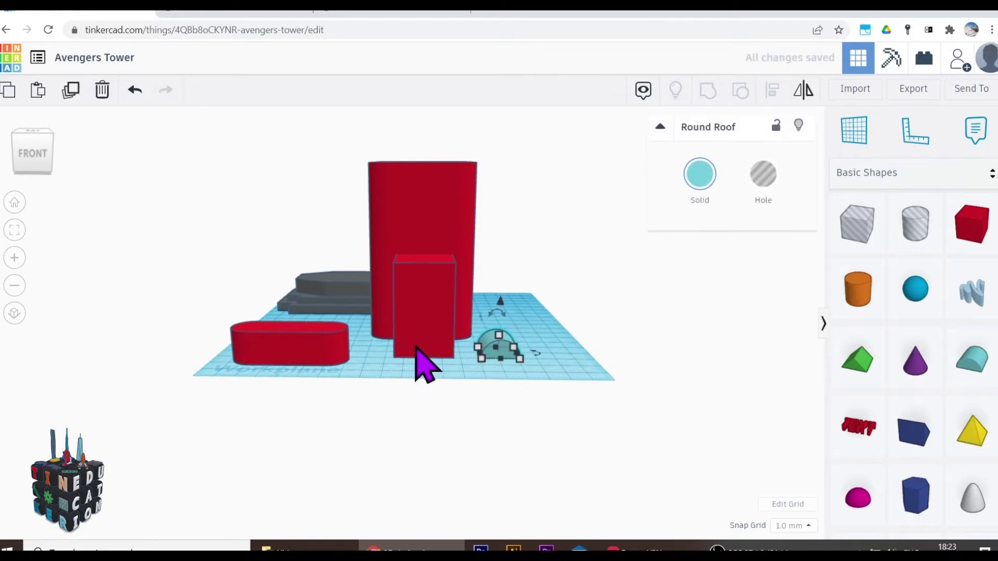
left_click_drag(513, 347, 476, 303)
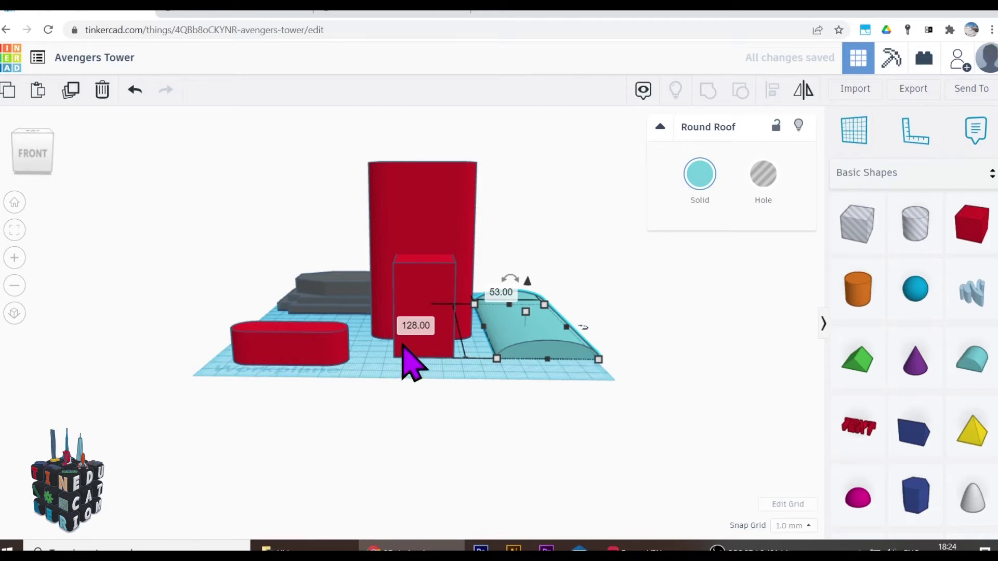
- Align the left edges of the round roof and the box
left_click(414, 292, "shift")
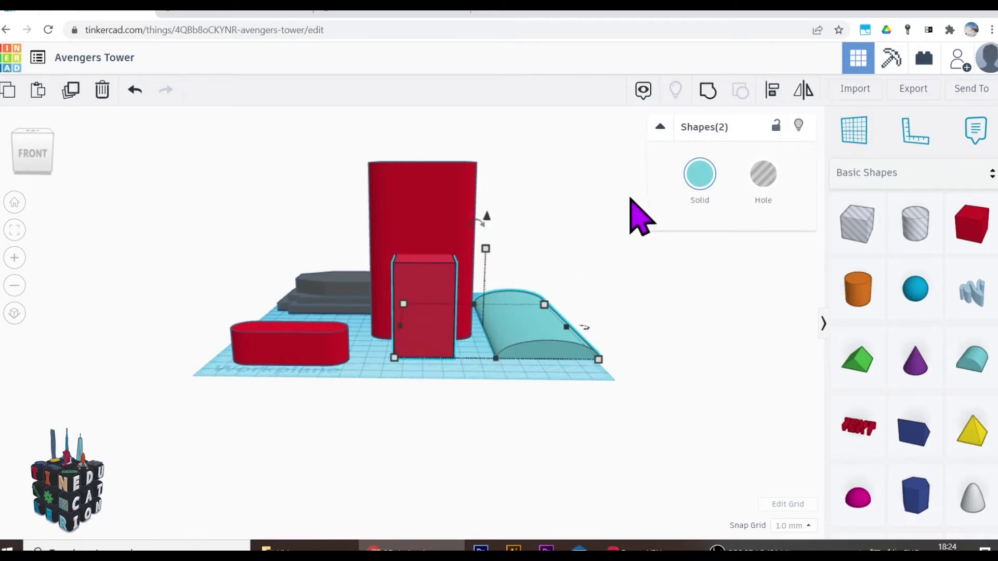
left_click(771, 89)
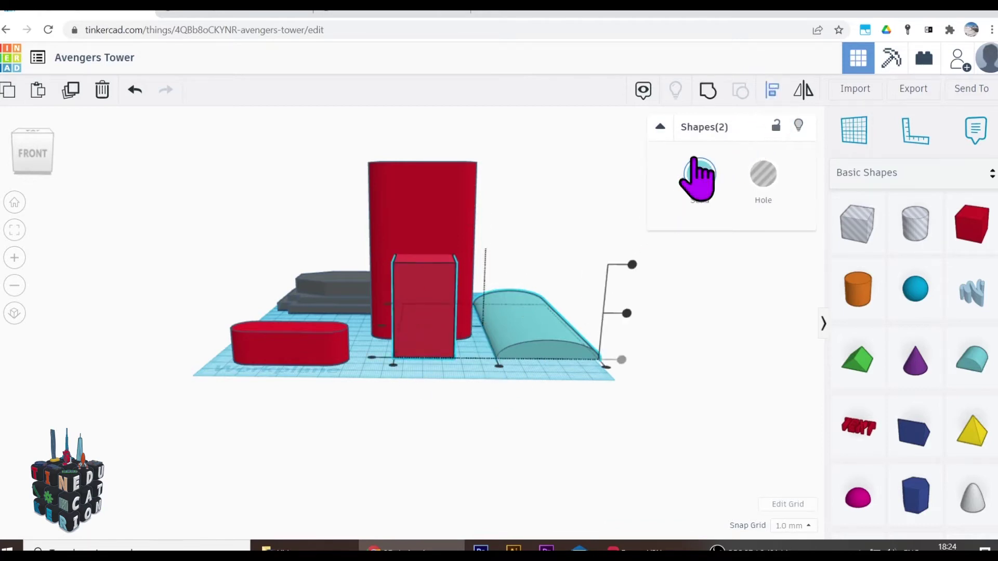
left_click(393, 365)
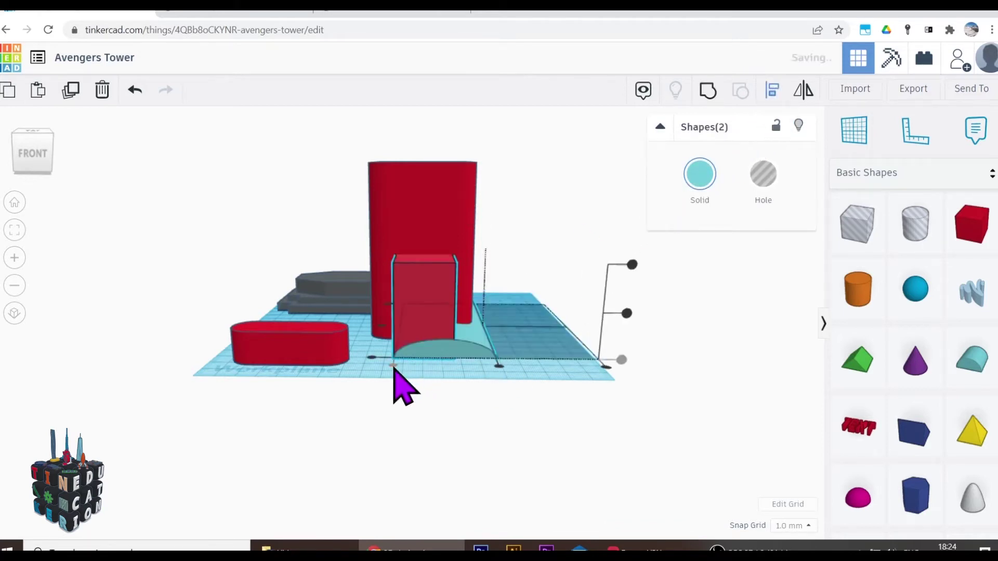
left_click(441, 411)
- Check the box's height and raise the round roof until its flat base is level with the box's top
left_click(438, 286)
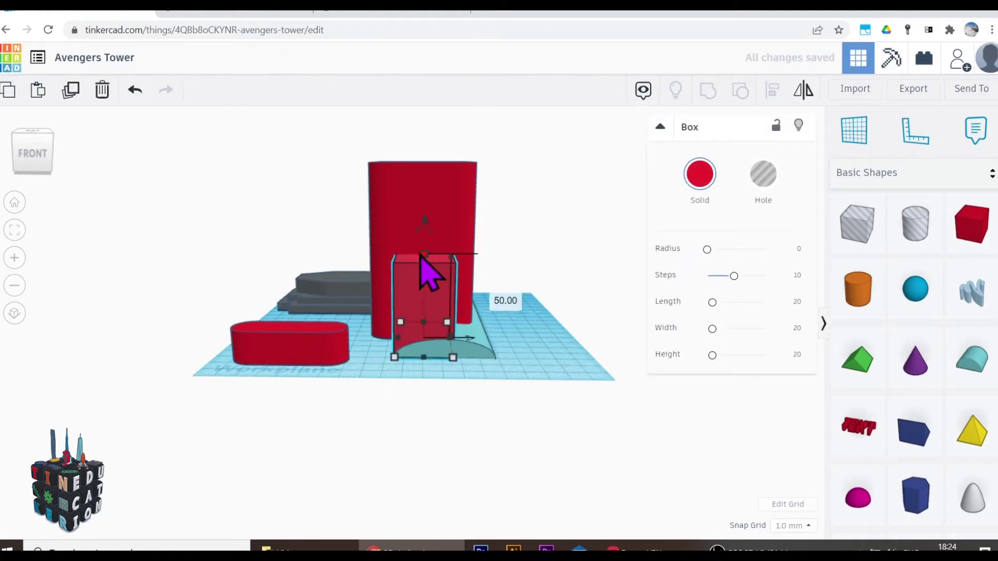
left_click(548, 387)
left_click(466, 325)
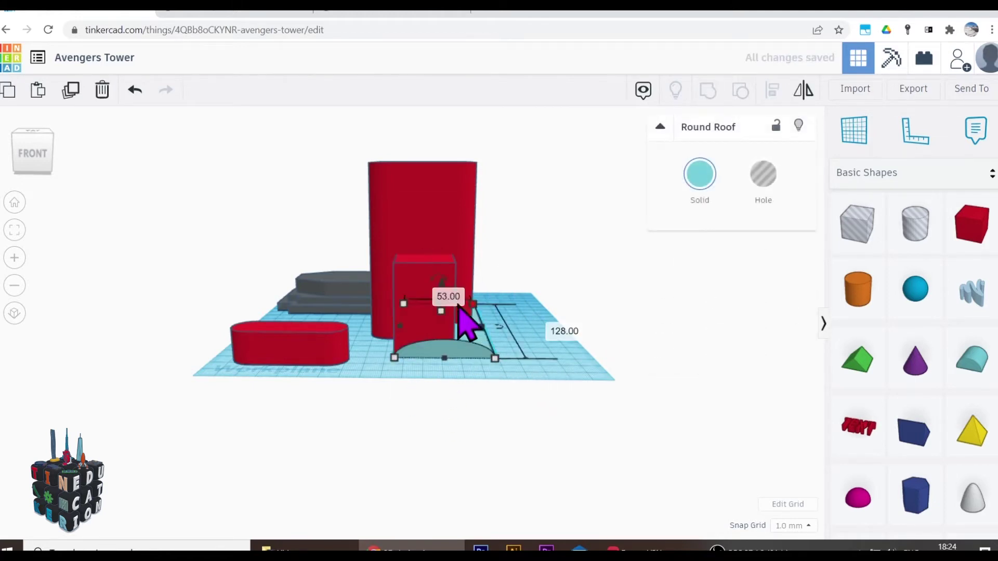
left_click_drag(441, 283, 452, 216)
left_click(478, 368)
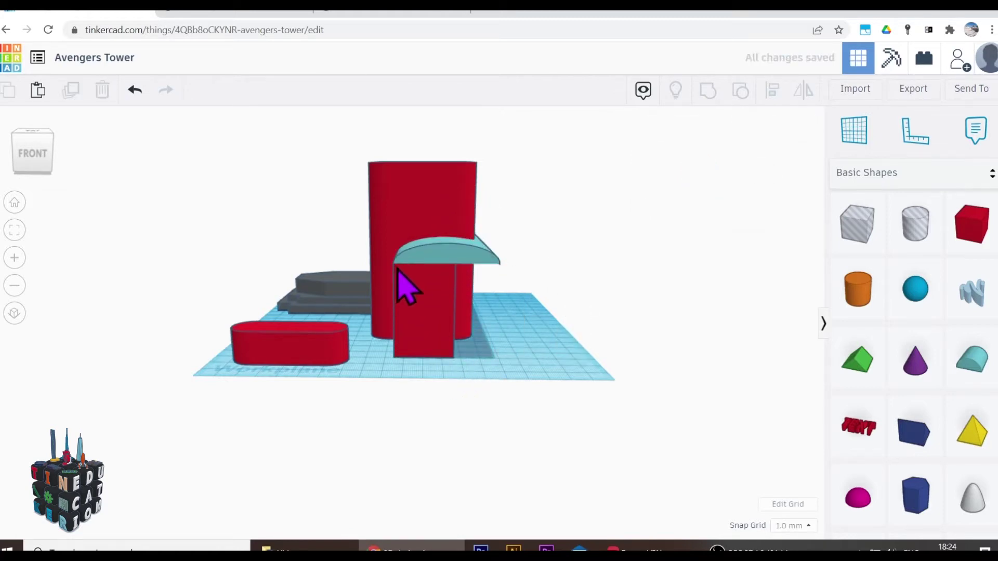
- Stretch the round roof much taller and enlarge its footprint to 82 by 132 mm
left_click(455, 267)
left_click_drag(443, 234, 449, 178)
left_click_drag(499, 264, 562, 268)
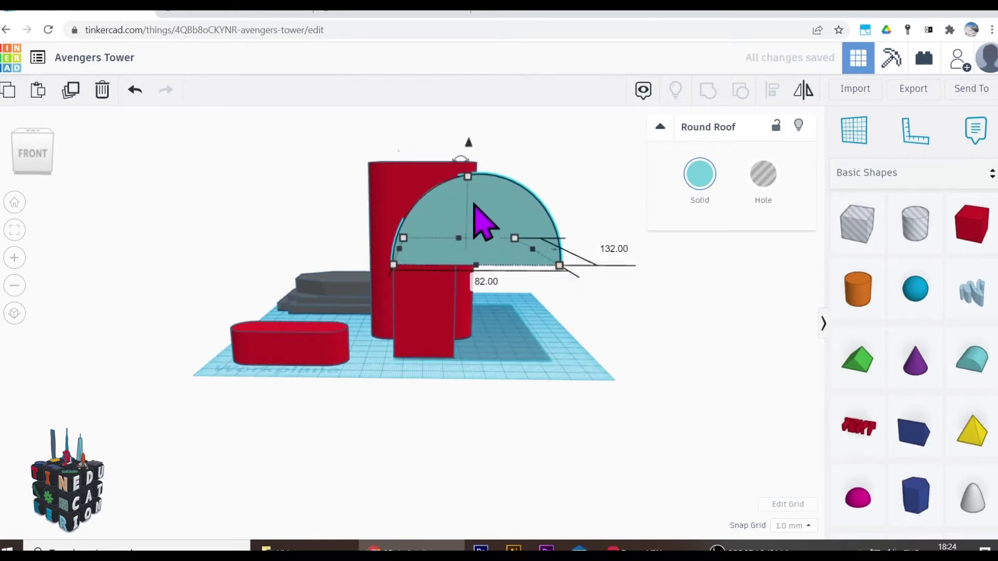
left_click_drag(467, 177, 467, 177)
- Stretch the round roof to a height of 50 mm, comparing its curve with the reference image
left_click(357, 16)
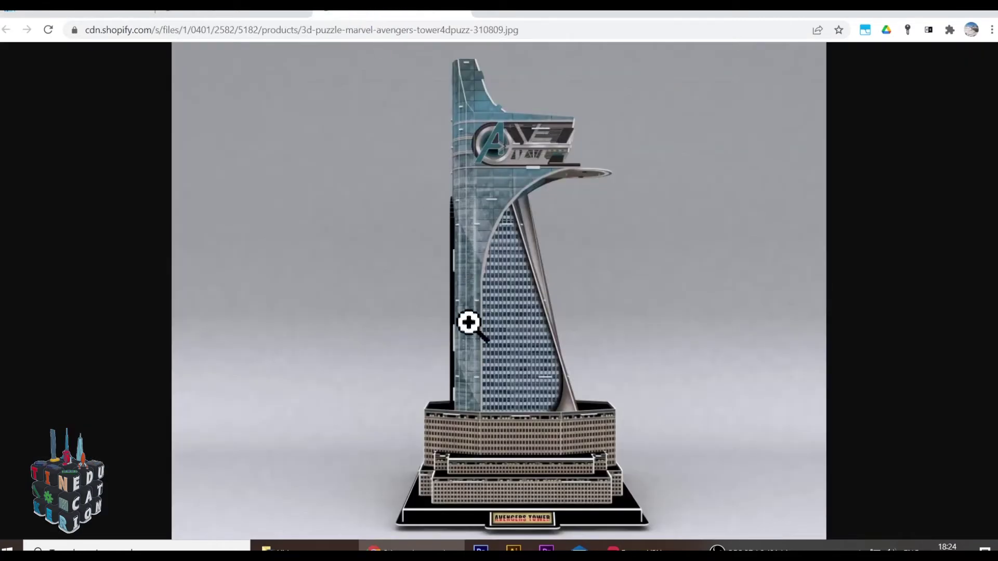
left_click(71, 13)
left_click(494, 252)
left_click_drag(468, 175, 466, 168)
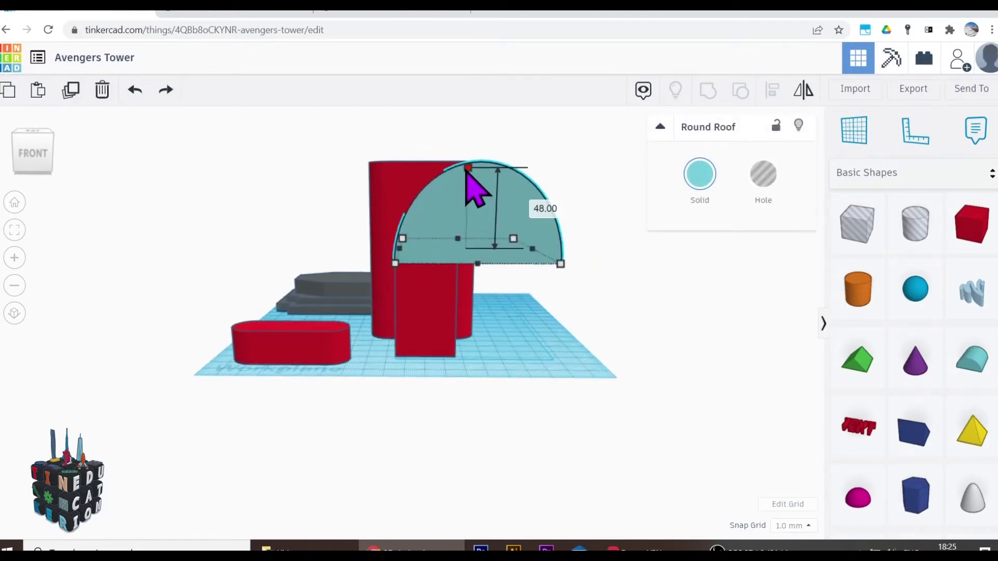
right_click_drag(501, 182, 492, 202)
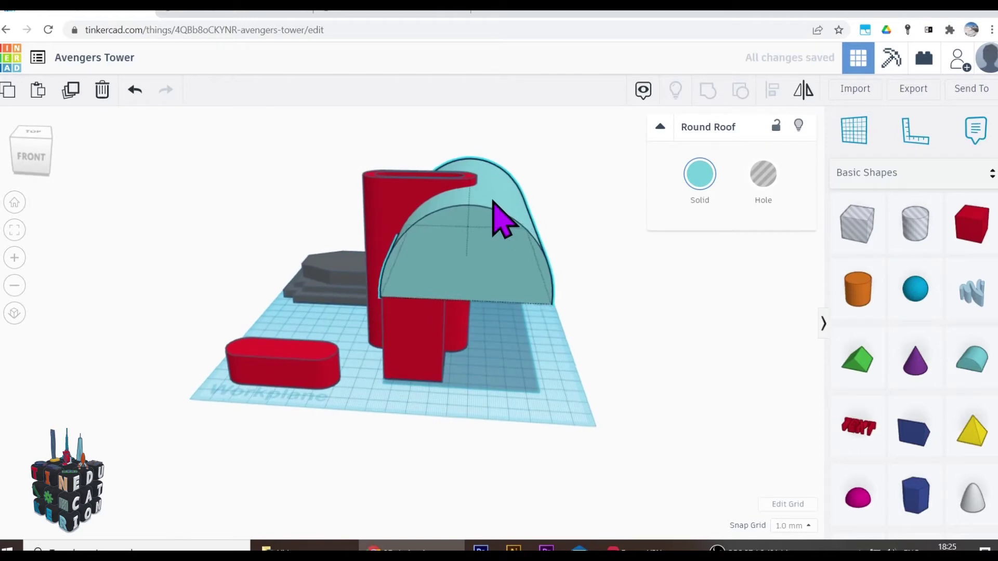
mouse_move(469, 178)
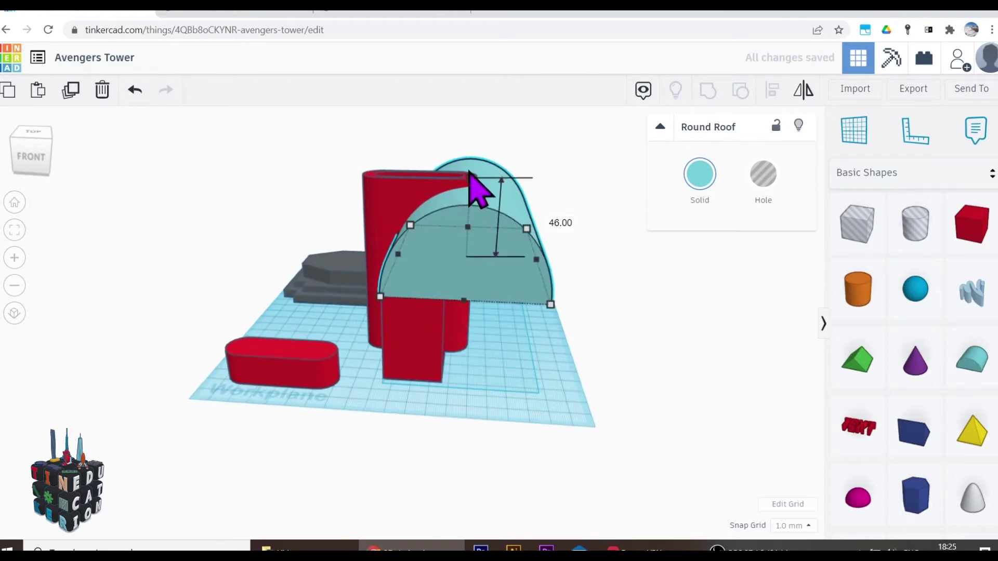
left_click_drag(469, 173, 470, 169)
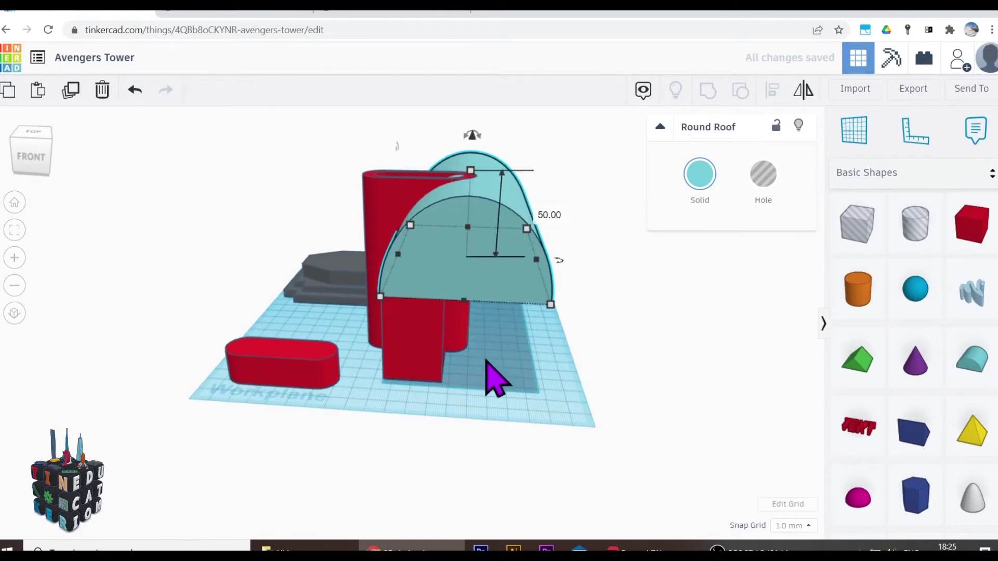
left_click(424, 11)
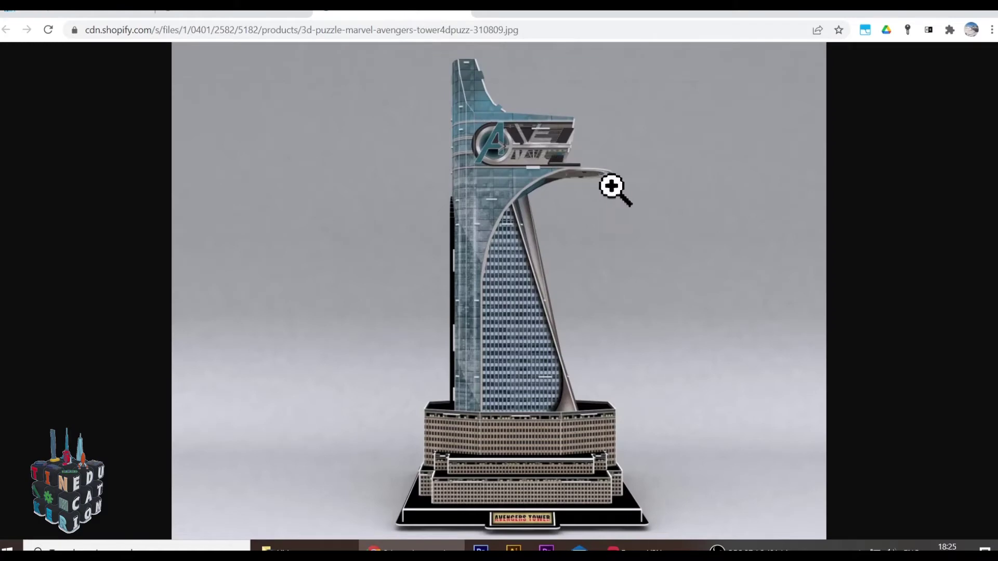